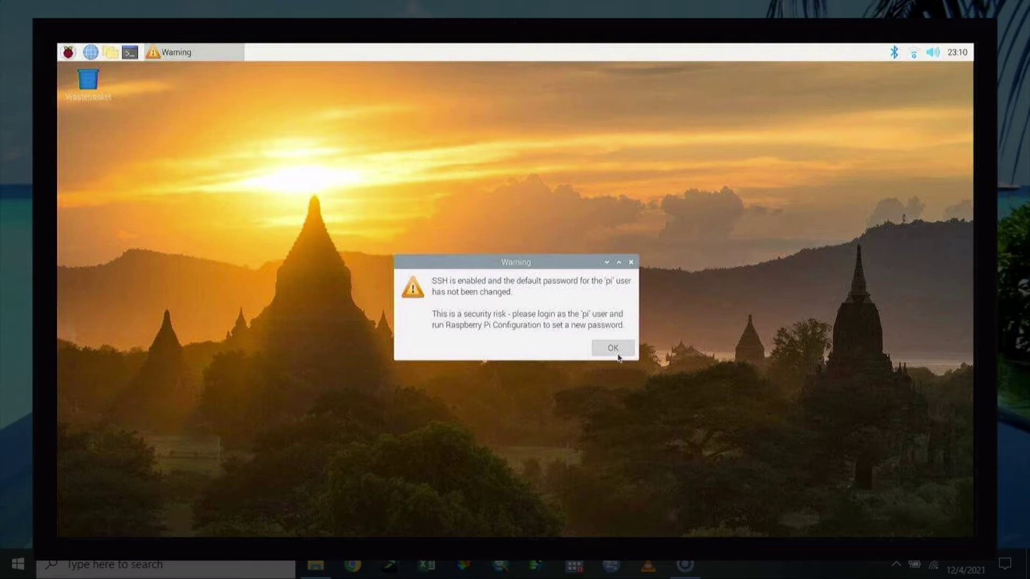
Step: Dismiss the SSH default-password warning on the Pi desktop with OK
click(616, 352)
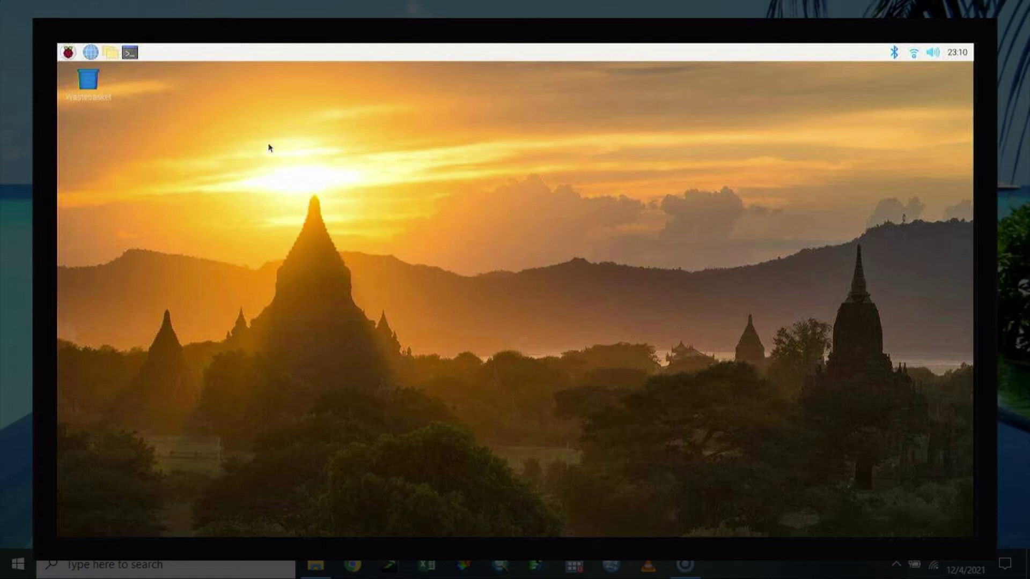
Step: Open a terminal and start raspi-config with sudo
click(127, 60)
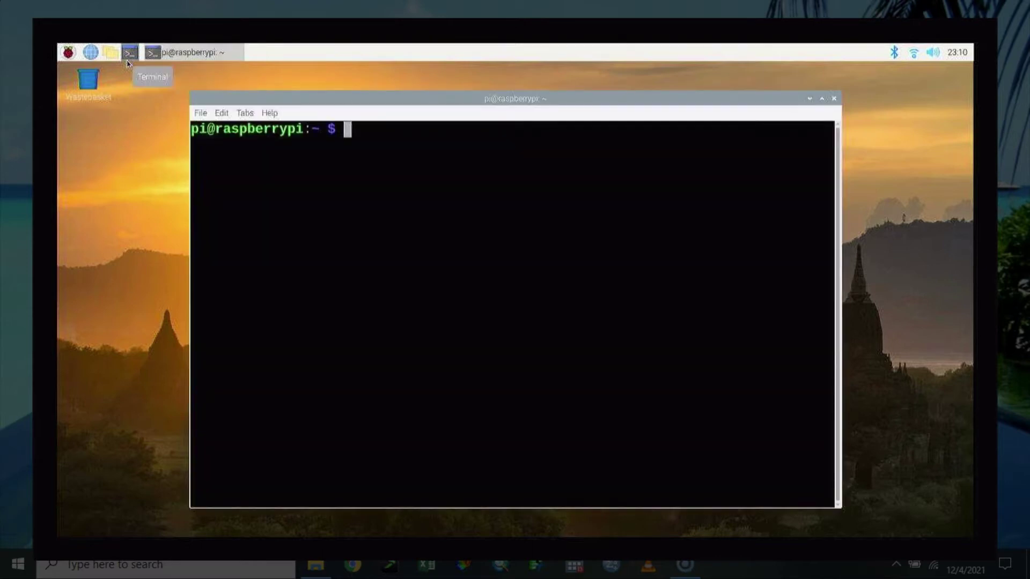
text(sudo )
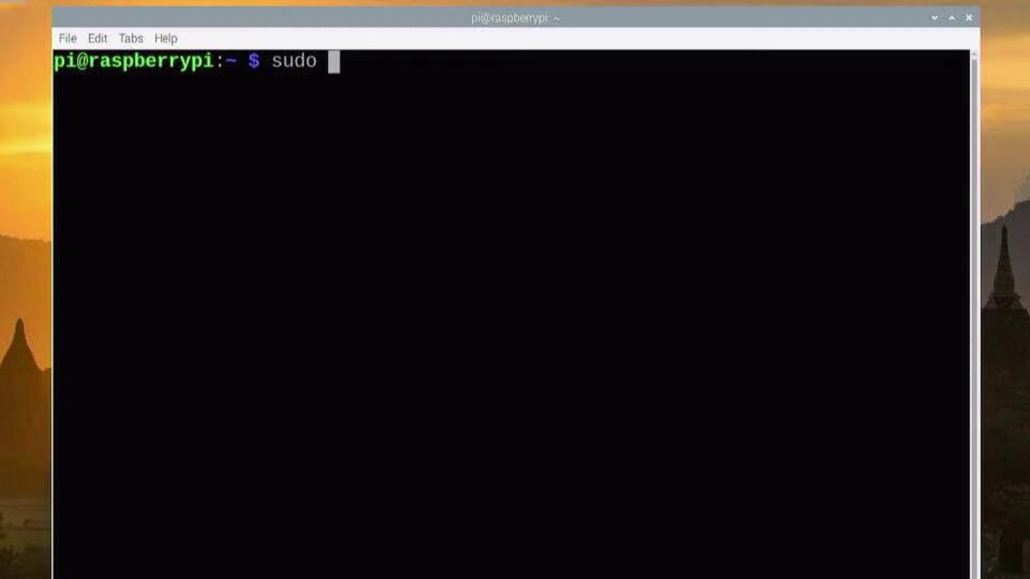
text(raspi-config)
key(Return)
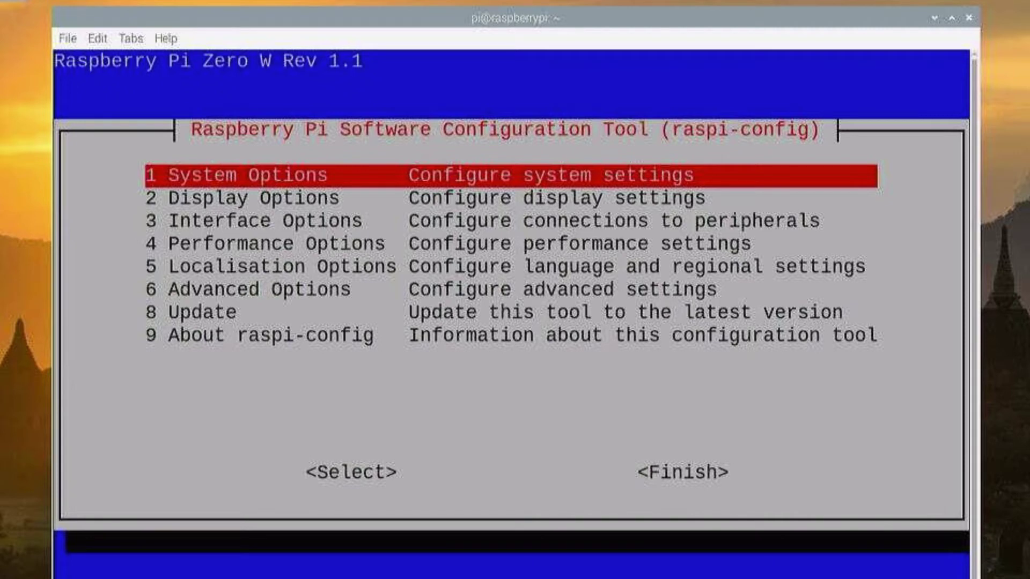
Step: Enable the SSH server under Interface Options > SSH and acknowledge the confirmation
key(Down)
key(Down)
key(Down)
key(Down)
key(Down)
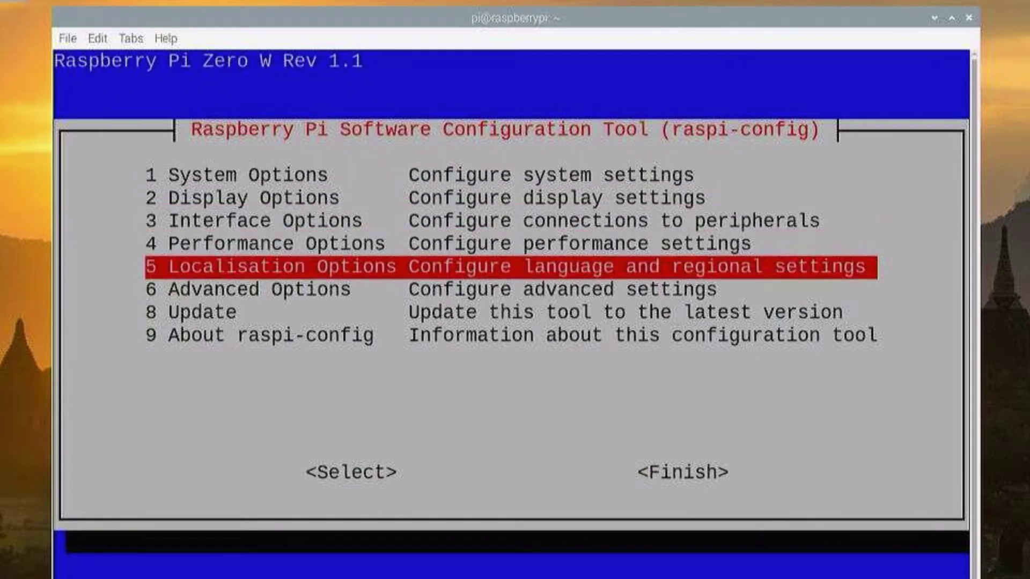
key(Up)
key(Up)
key(Up)
key(Return)
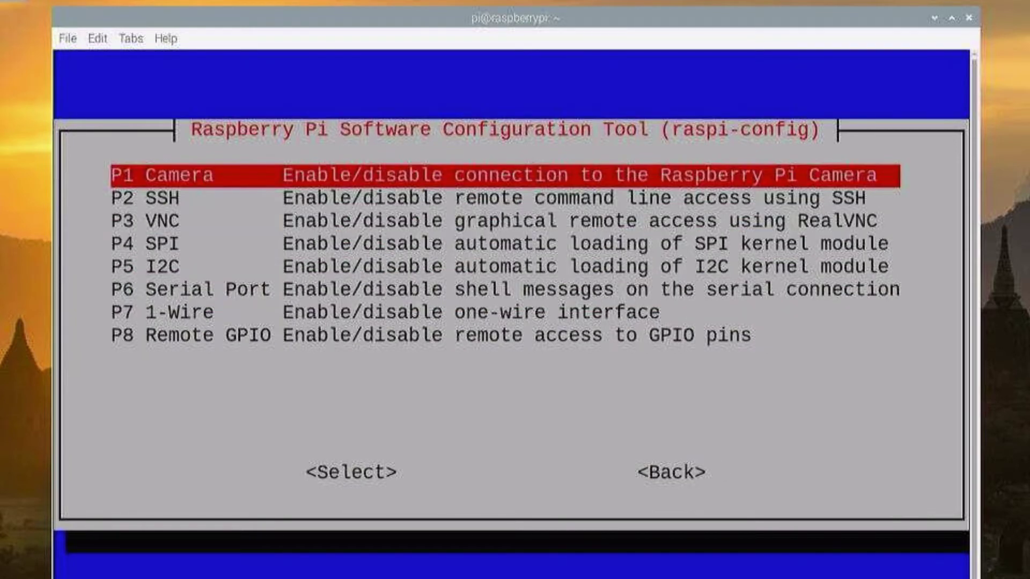
key(Down)
key(Return)
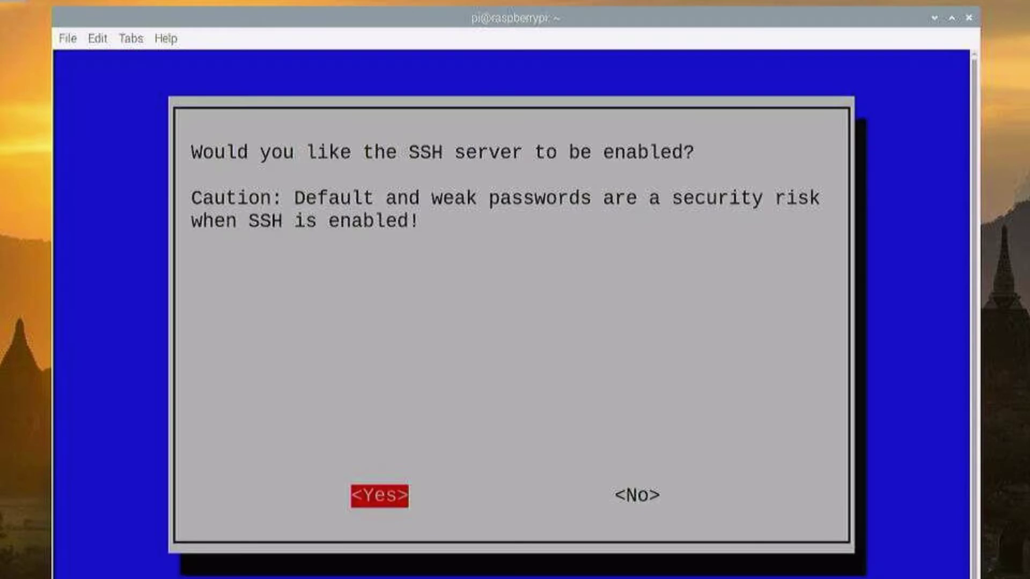
key(Right)
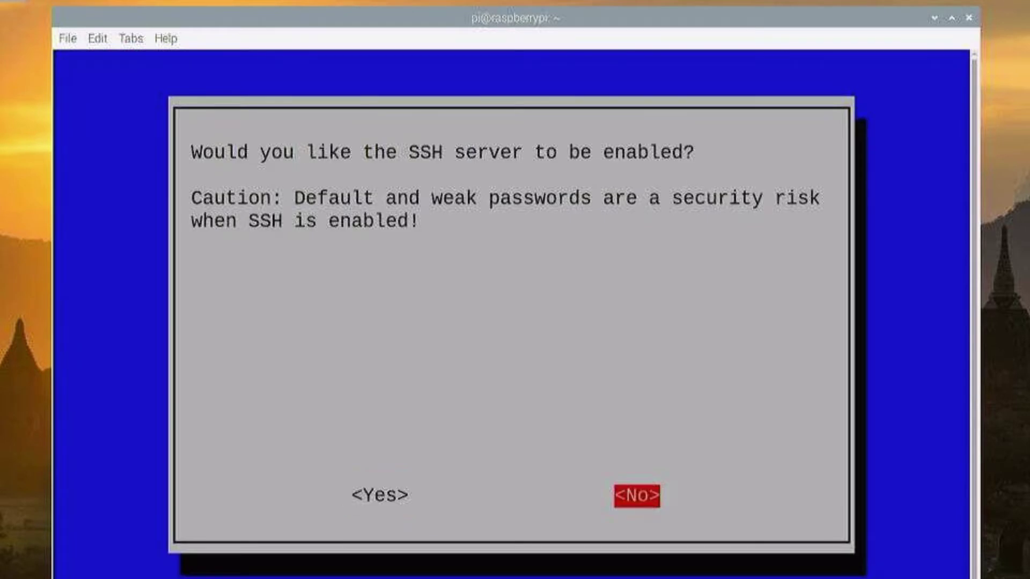
key(Left)
key(Return)
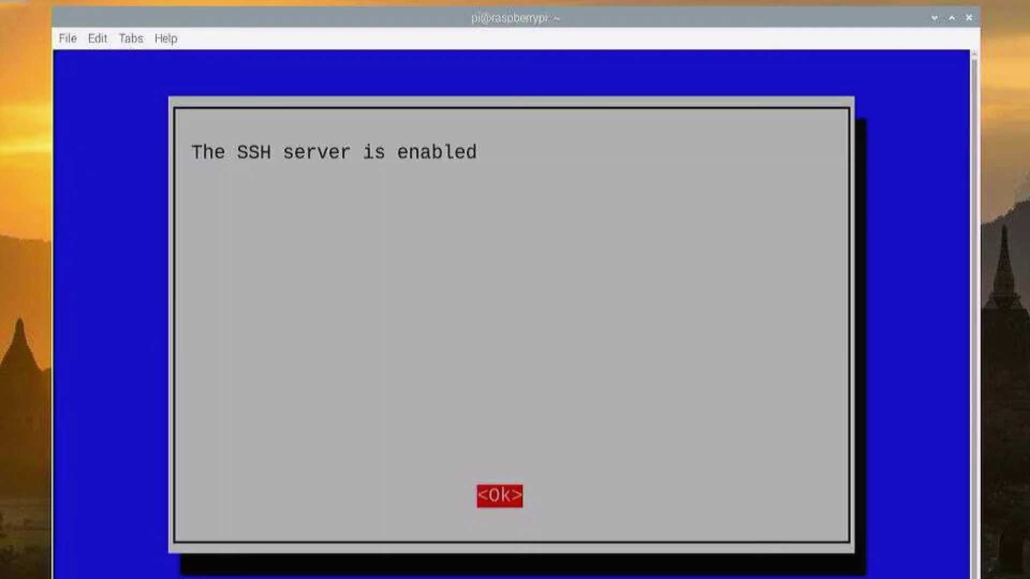
key(Return)
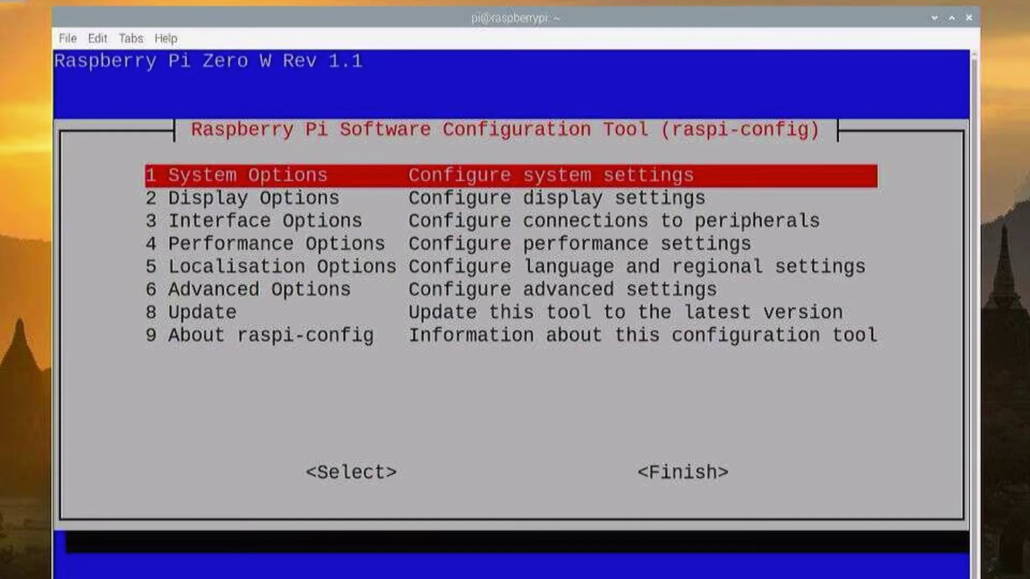
Step: Finish raspi-config and return to the shell prompt
key(Down)
key(Down)
key(Down)
key(Down)
key(Down)
key(Down)
key(Down)
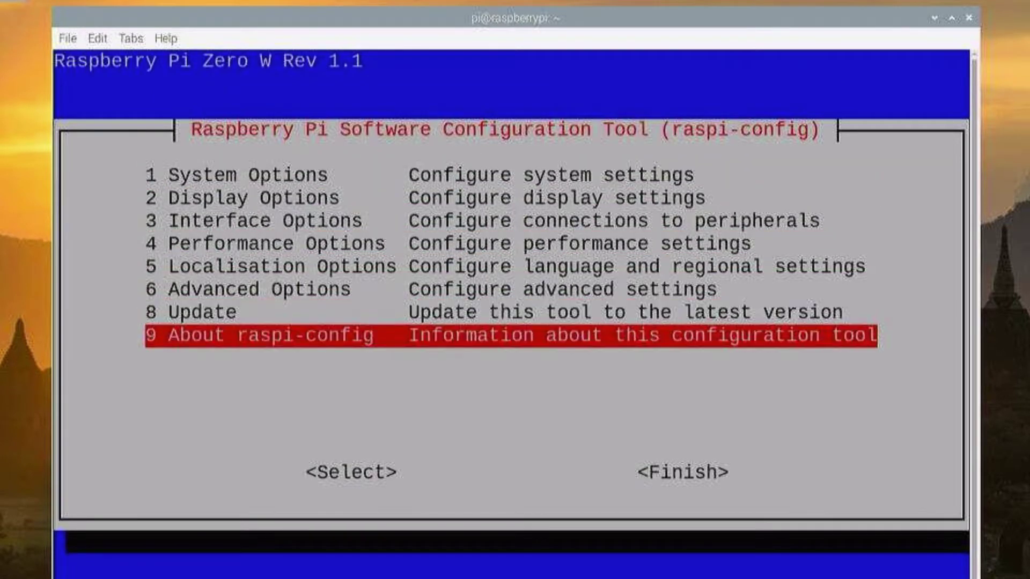
key(Tab)
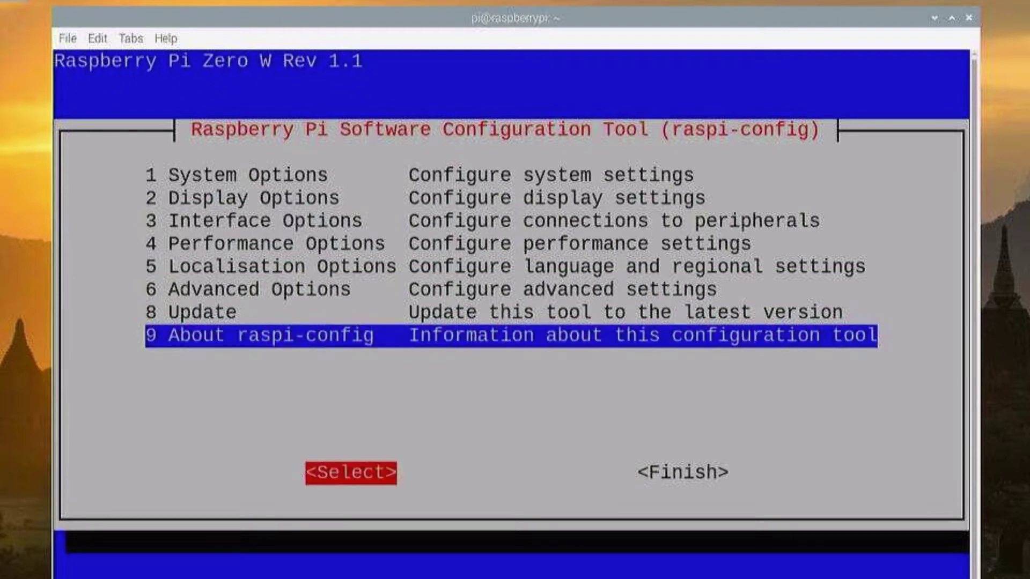
key(Tab)
key(Return)
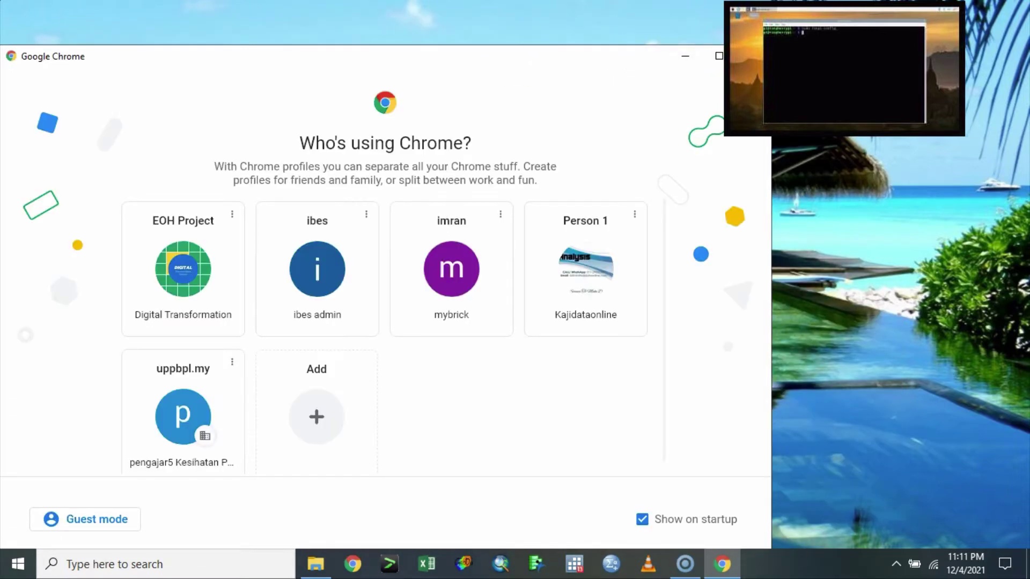
click(685, 57)
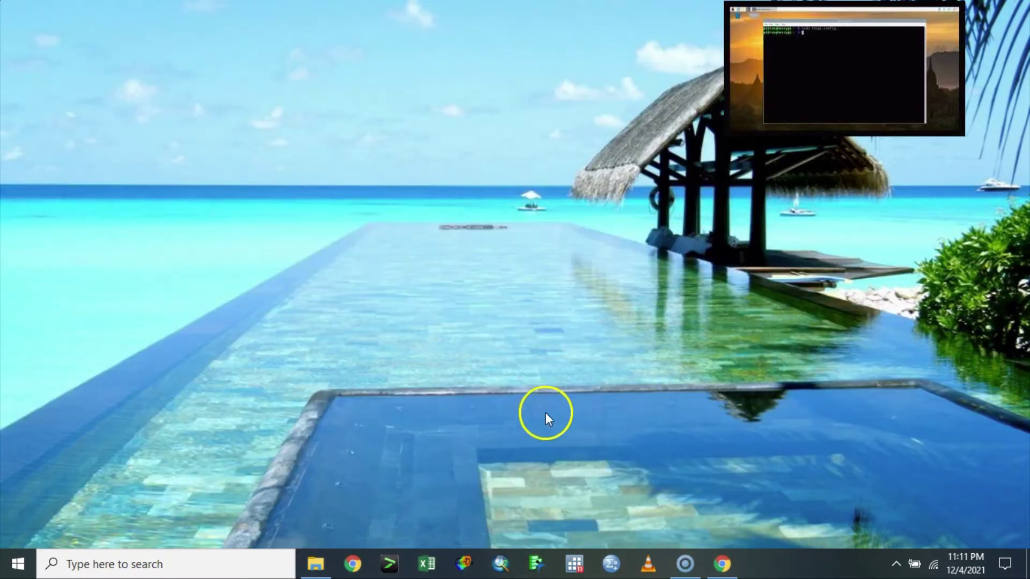
click(16, 563)
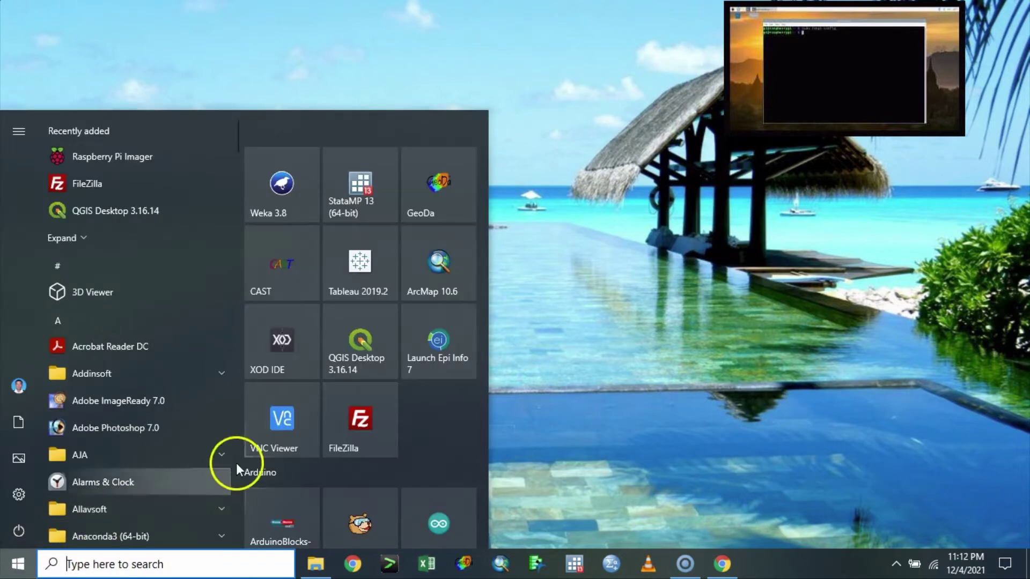
click(262, 430)
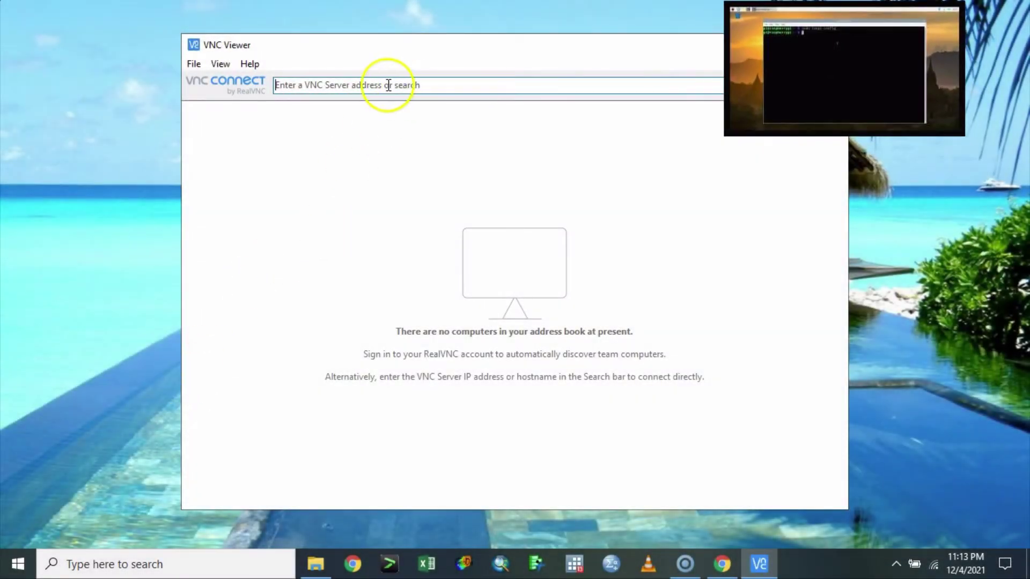
Step: Try connecting VNC Viewer to 192.168.0.128
click(386, 84)
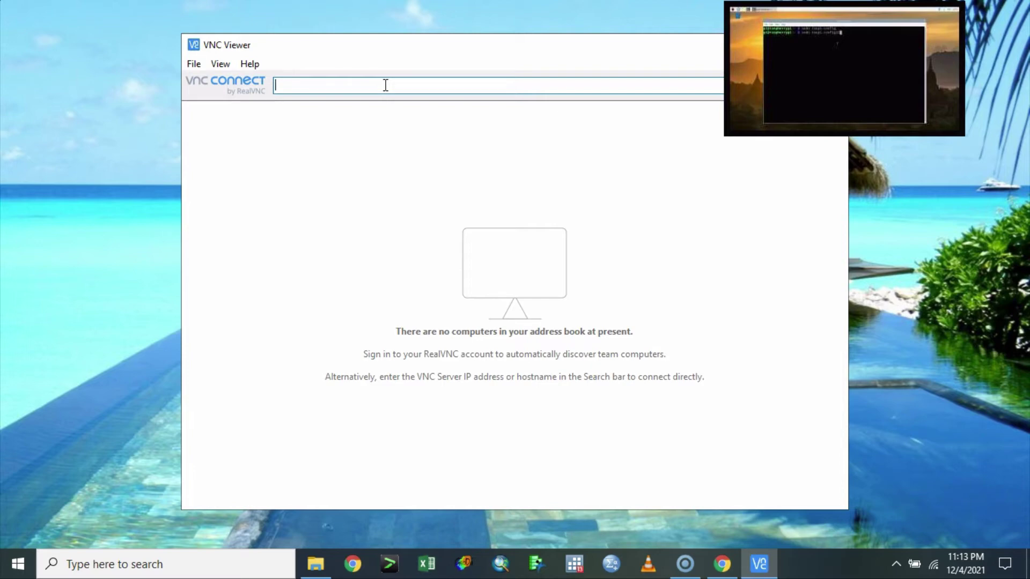
text(1)
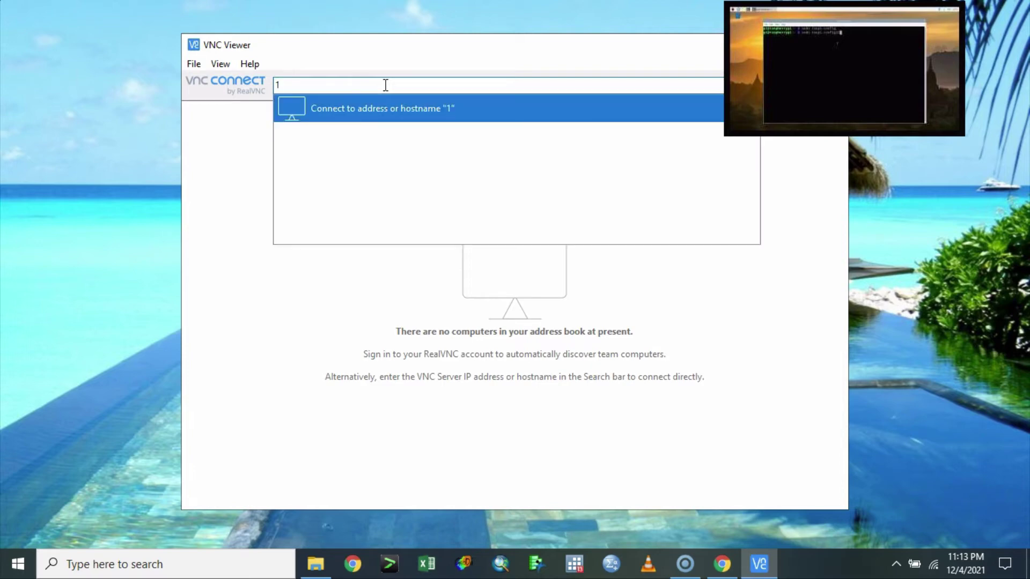
text(92.168.0.128)
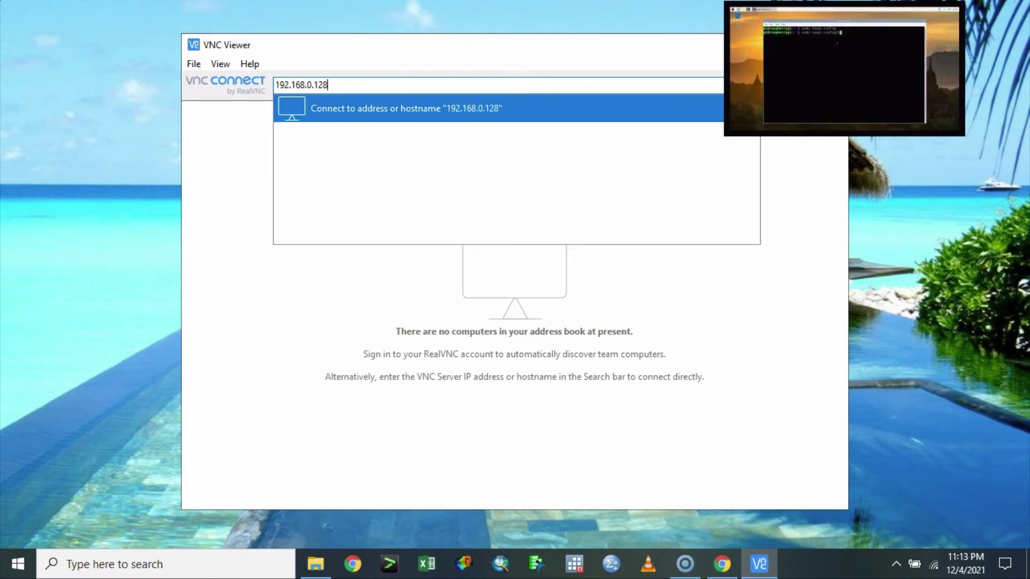
key(Return)
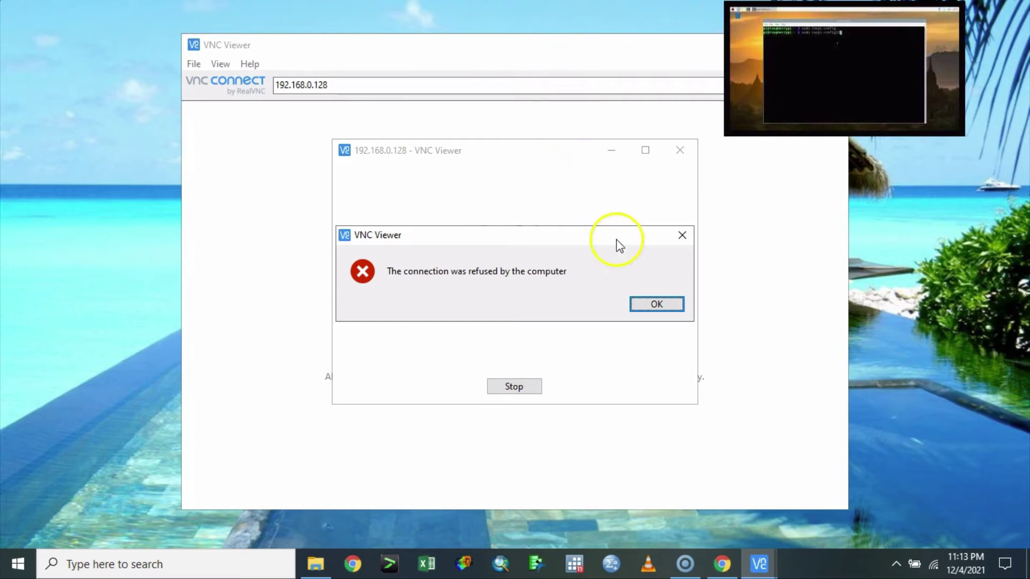
Step: Dismiss the connection-refused error and rerun sudo raspi-config on the Pi
click(656, 304)
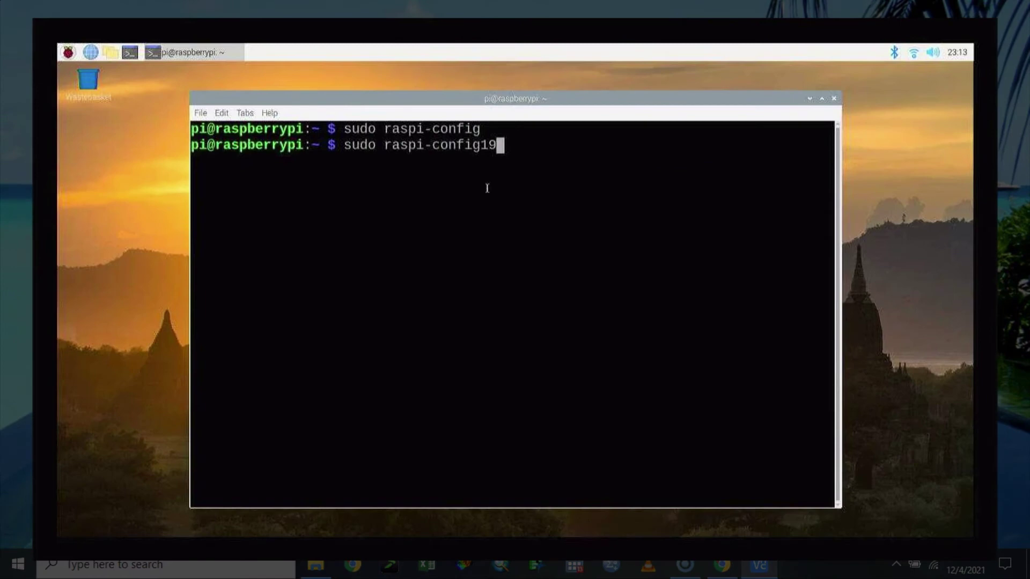
key(BackSpace)
key(BackSpace)
key(BackSpace)
key(BackSpace)
key(BackSpace)
key(BackSpace)
key(BackSpace)
key(BackSpace)
key(BackSpace)
key(BackSpace)
key(BackSpace)
key(BackSpace)
key(BackSpace)
key(BackSpace)
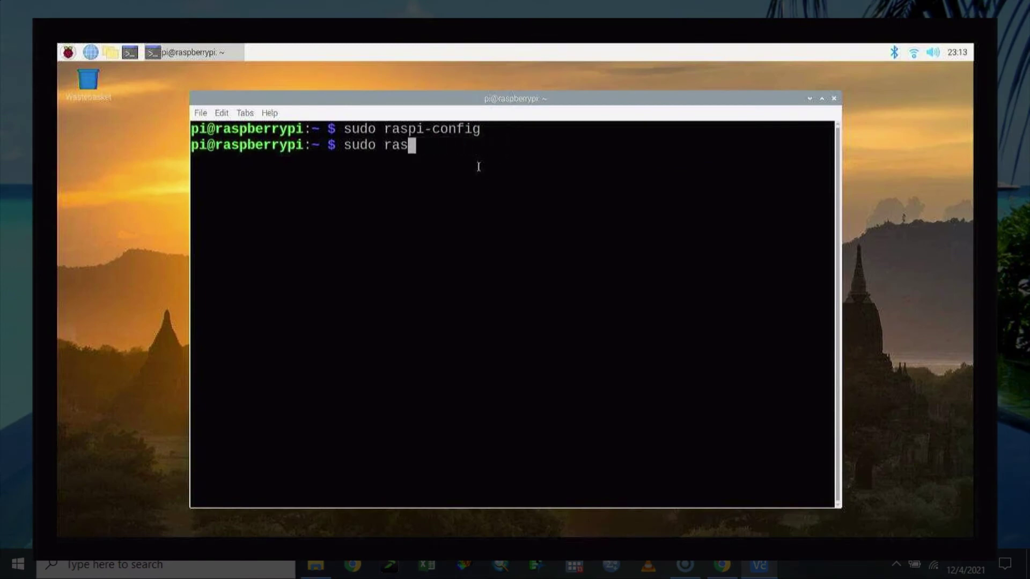
key(BackSpace)
key(BackSpace)
key(BackSpace)
key(BackSpace)
key(BackSpace)
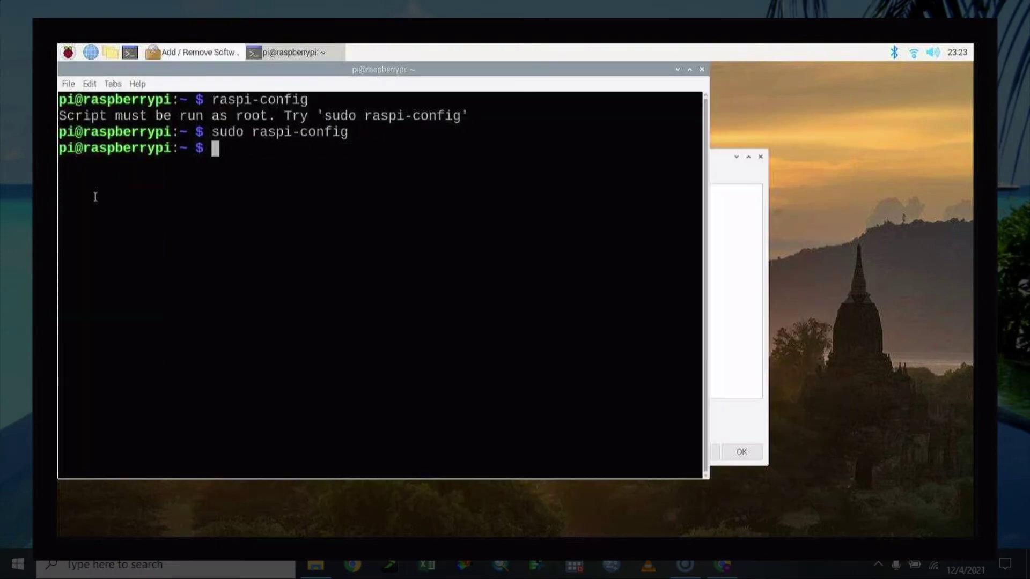
text(sudo)
text( raspi-confi)
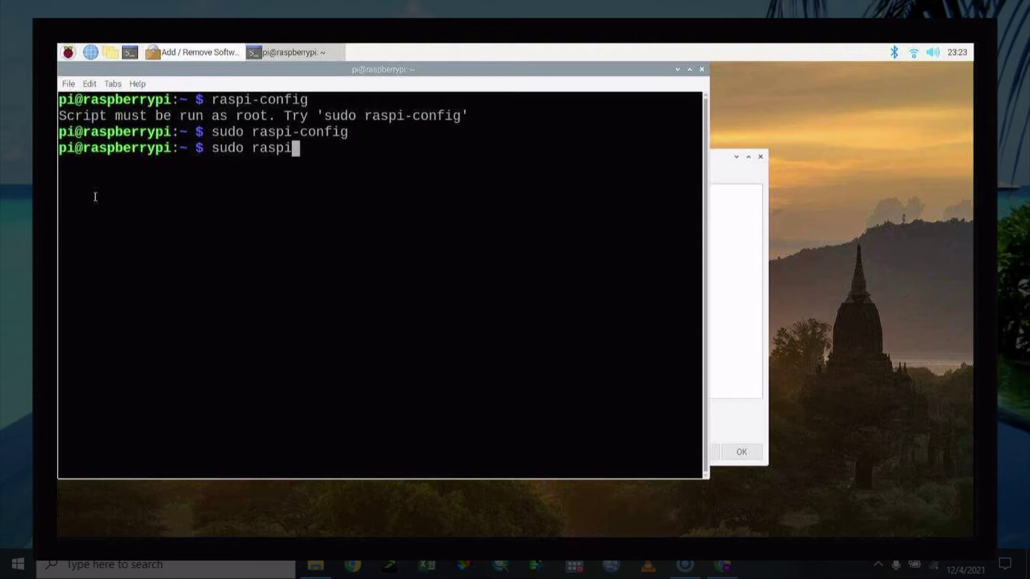
text(g)
key(Return)
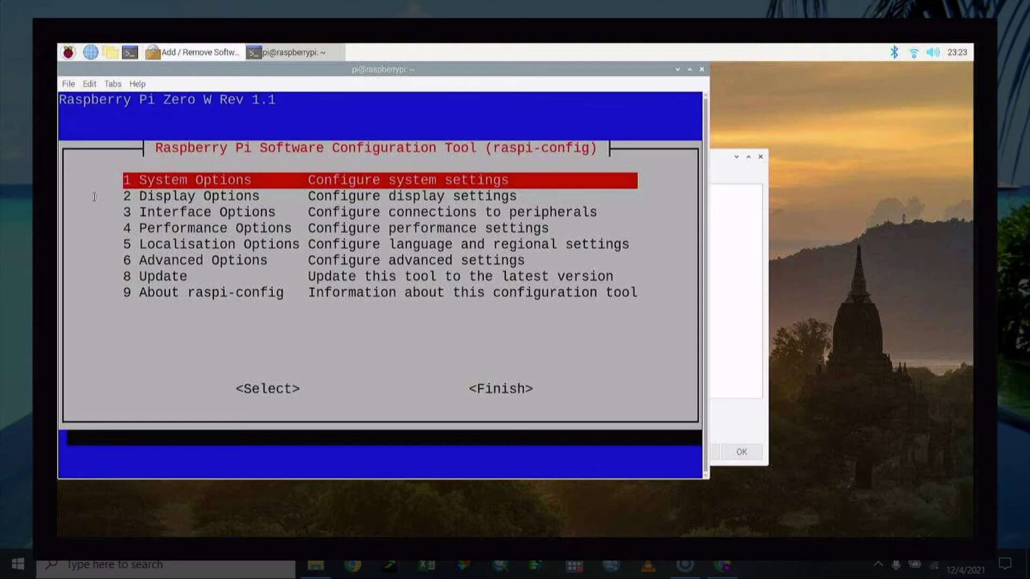
Step: Enable VNC under Interface Options, answering y to install the VNC server package
key(Down)
key(Down)
key(Return)
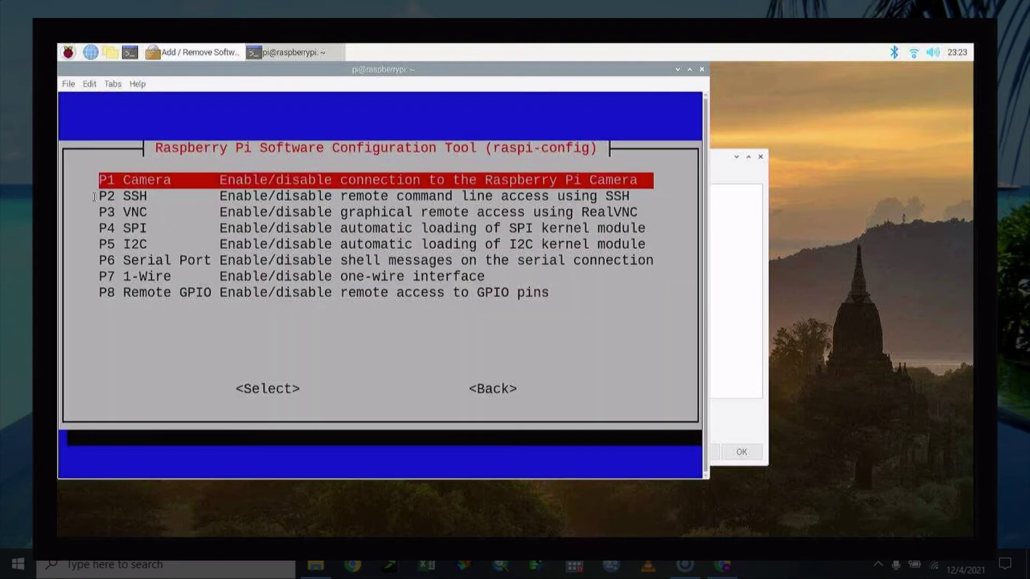
key(Down)
key(Down)
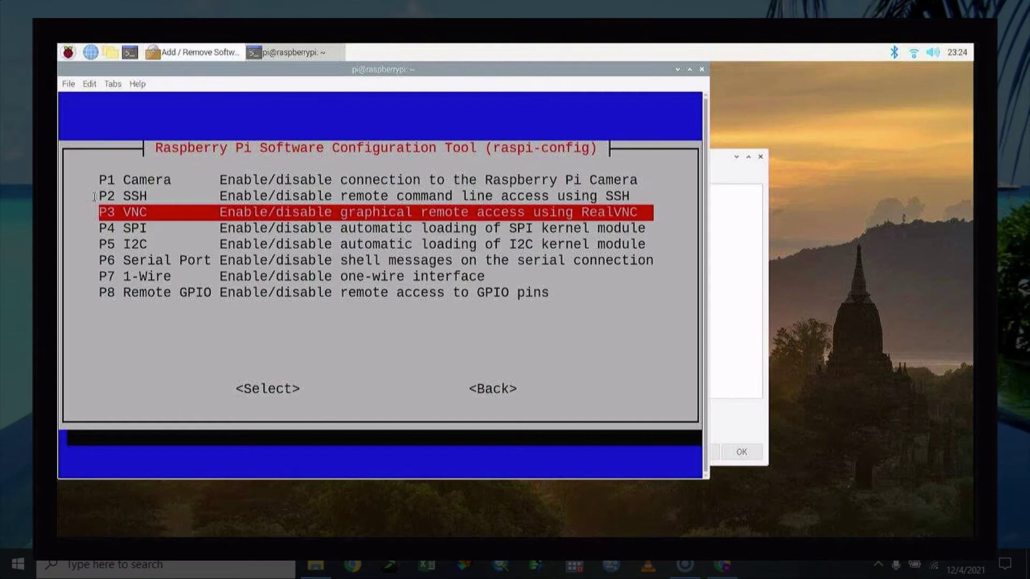
key(Return)
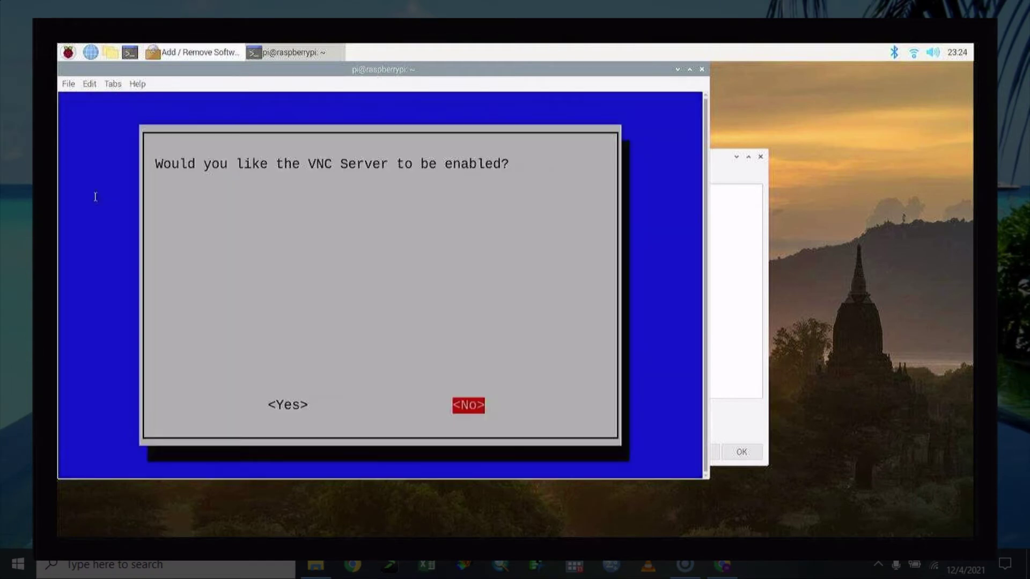
key(Left)
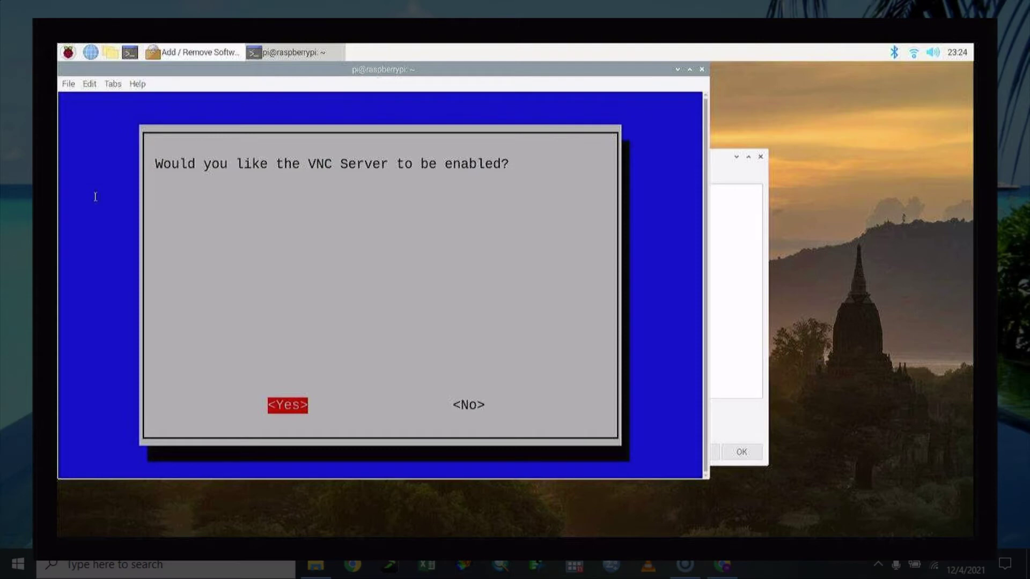
key(Return)
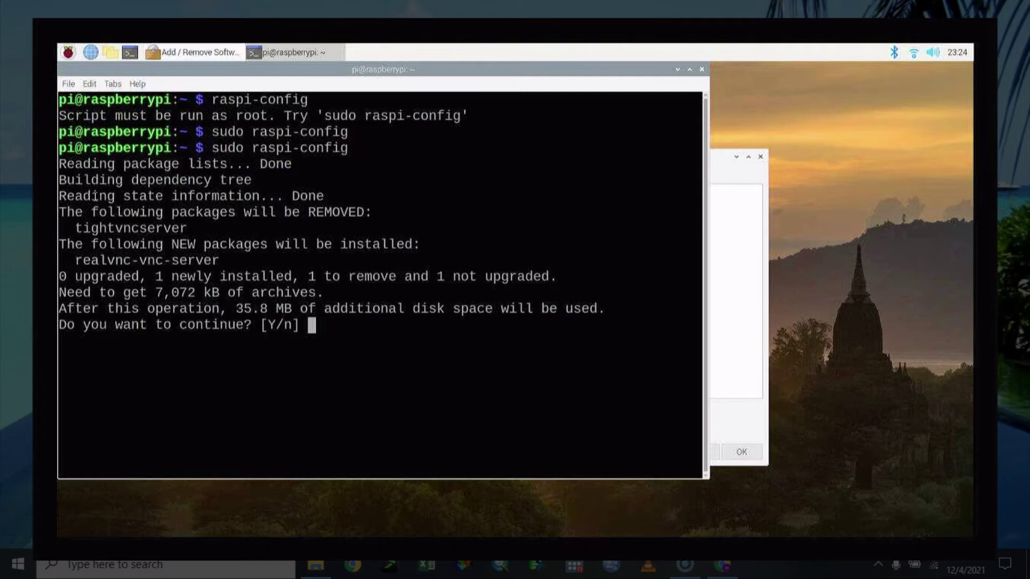
text(y)
key(Return)
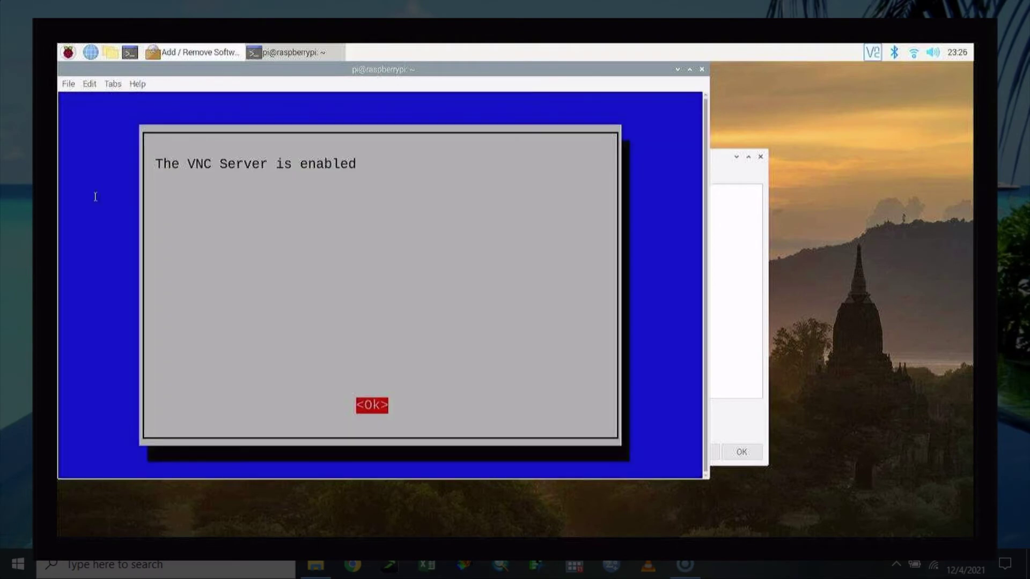
key(Return)
Step: Finish raspi-config and reboot the Raspberry Pi
key(Down)
key(Down)
key(Down)
key(Down)
key(Down)
key(Down)
key(Down)
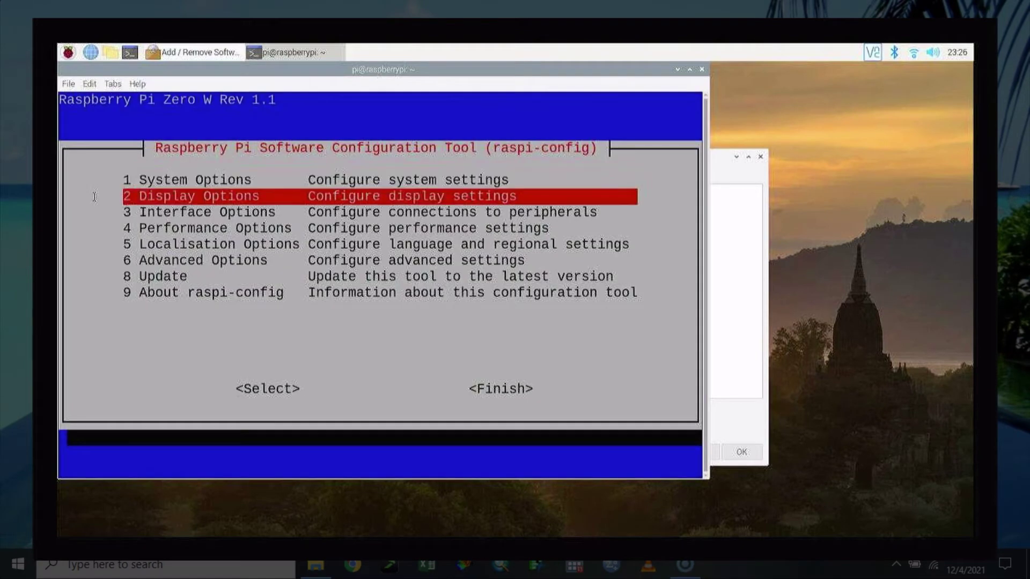
key(Tab)
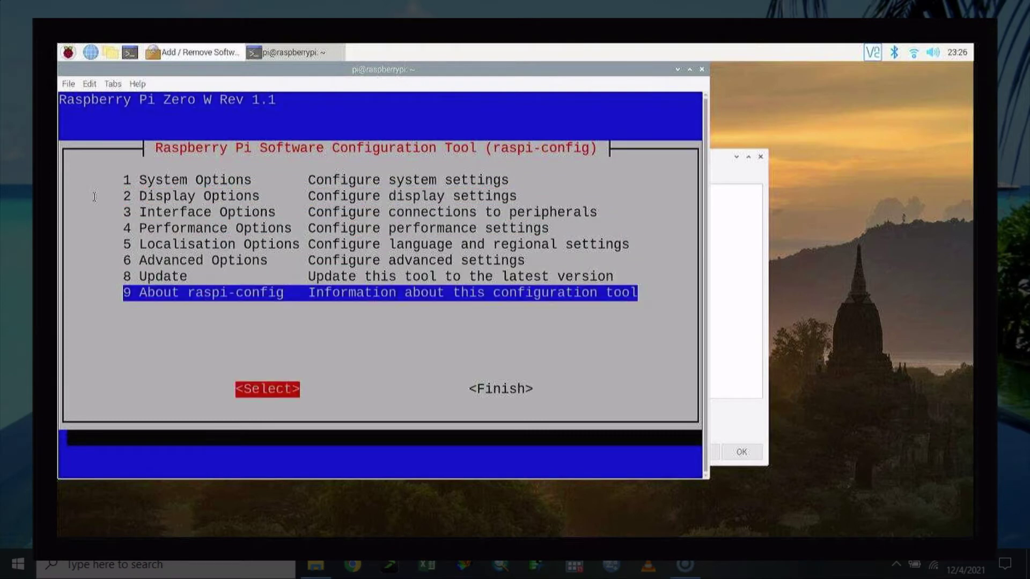
key(Right)
key(Return)
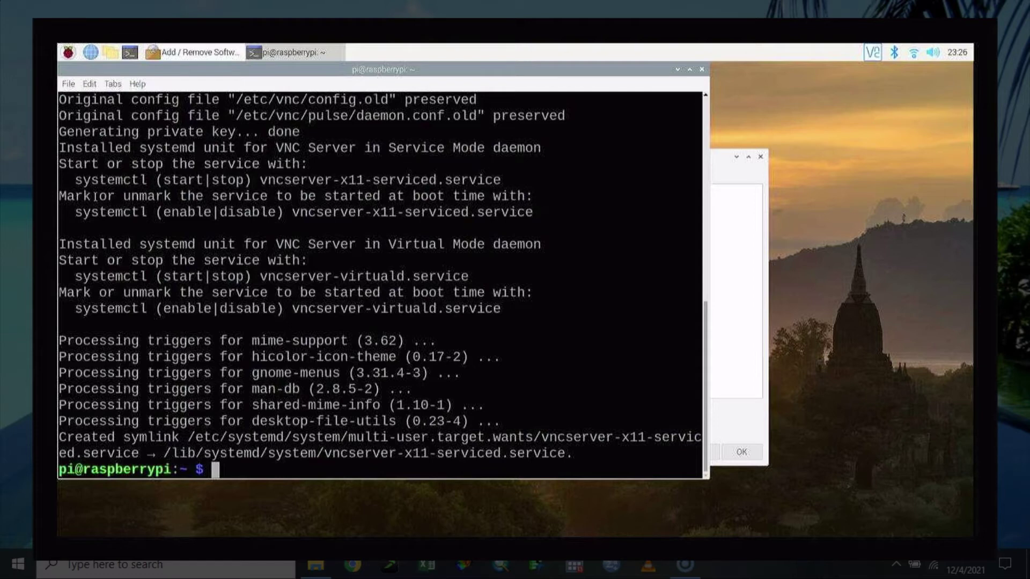
text(sudo)
key(BackSpace)
key(BackSpace)
key(BackSpace)
key(BackSpace)
text(reboot)
key(Return)
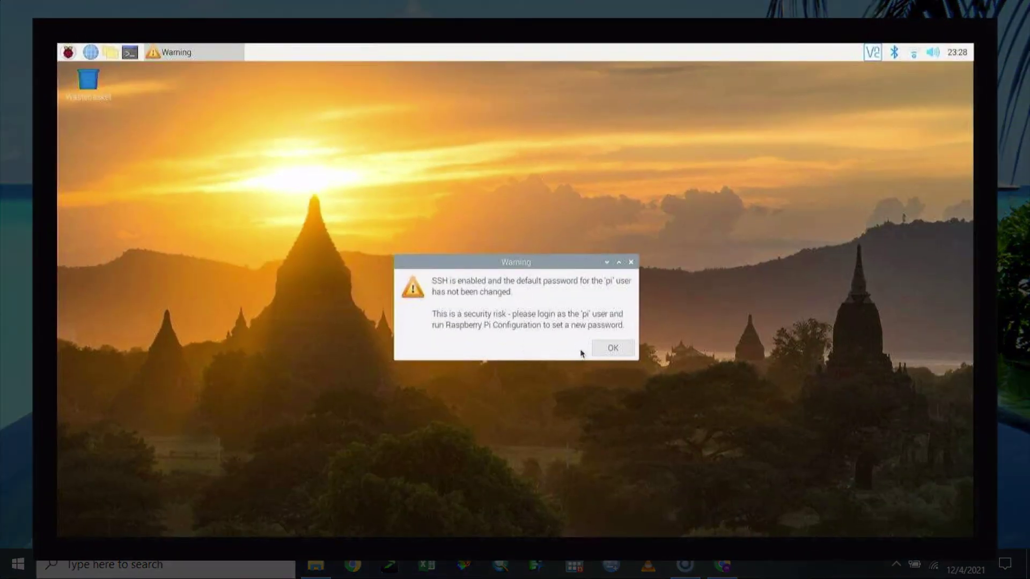
Step: Dismiss the SSH warning and confirm the wlan0 address is 192.168.0.128
click(599, 349)
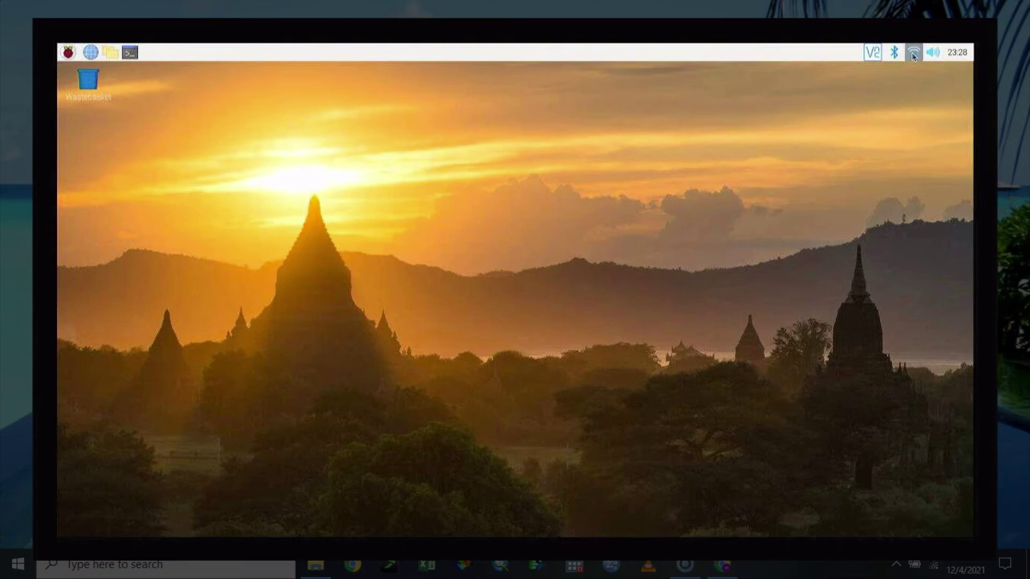
mouse_move(914, 56)
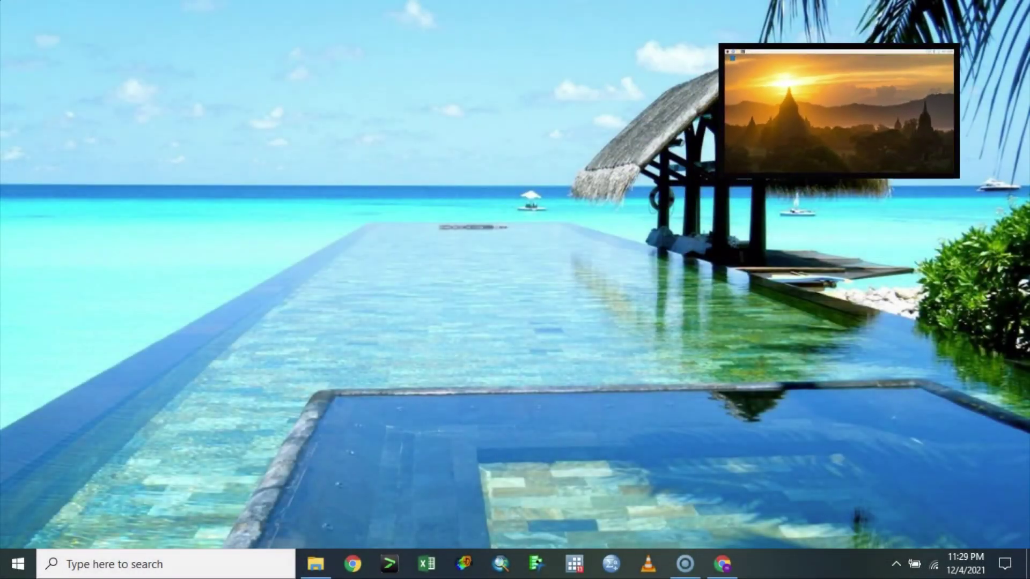
Step: Launch VNC Viewer from Start and connect to 192.168.0.128
click(19, 563)
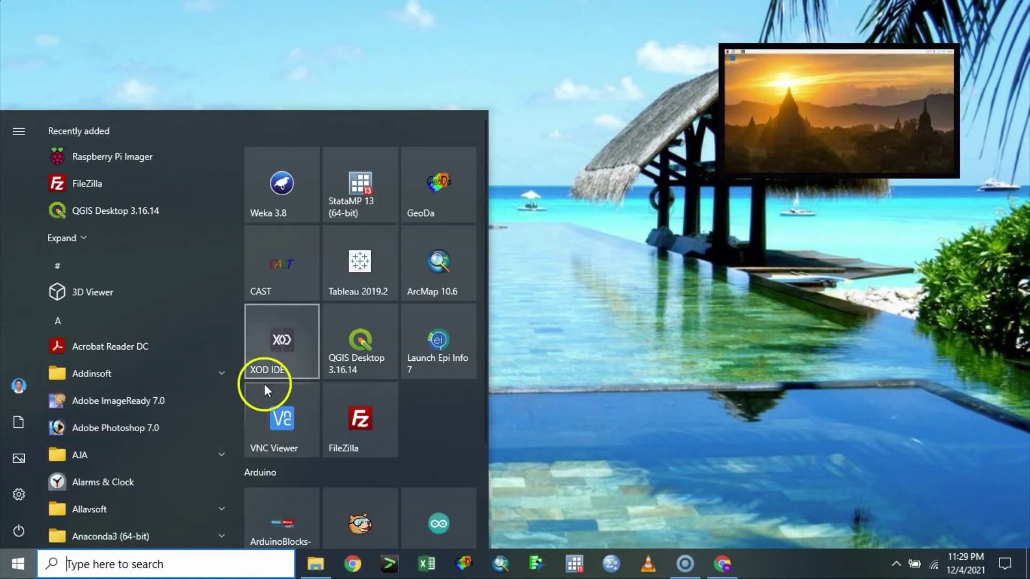
click(281, 414)
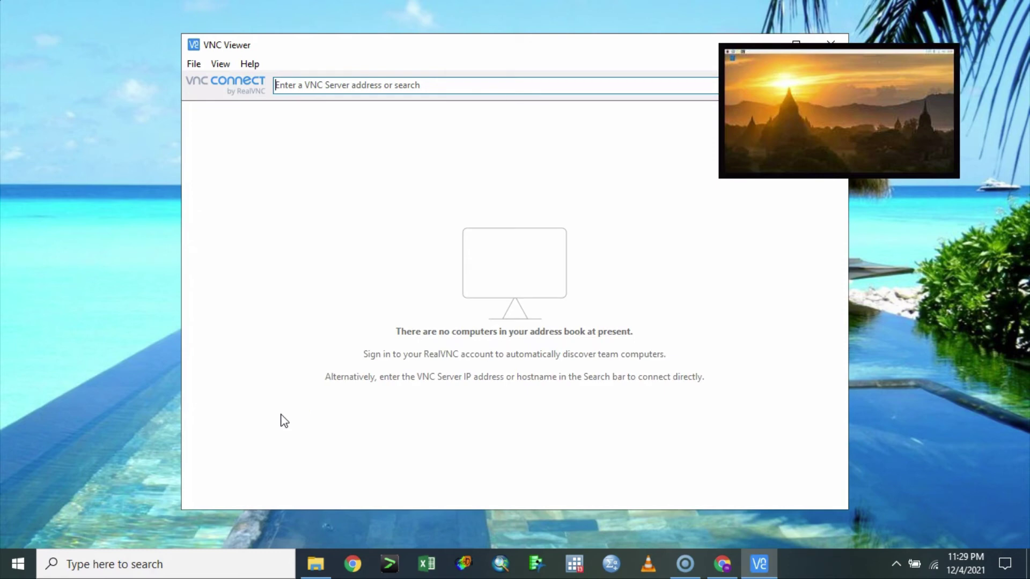
text(1)
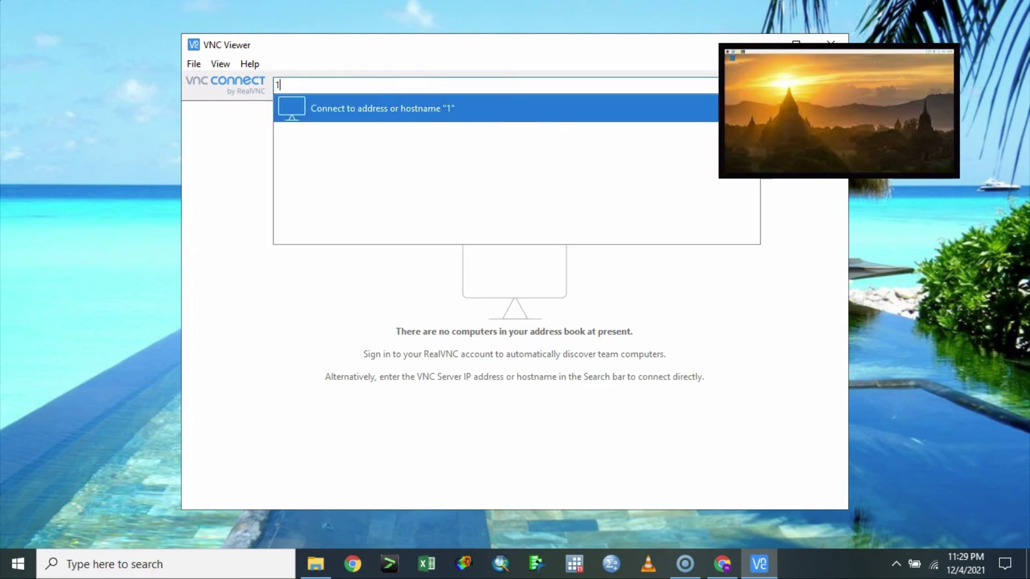
text(92.168.0.128)
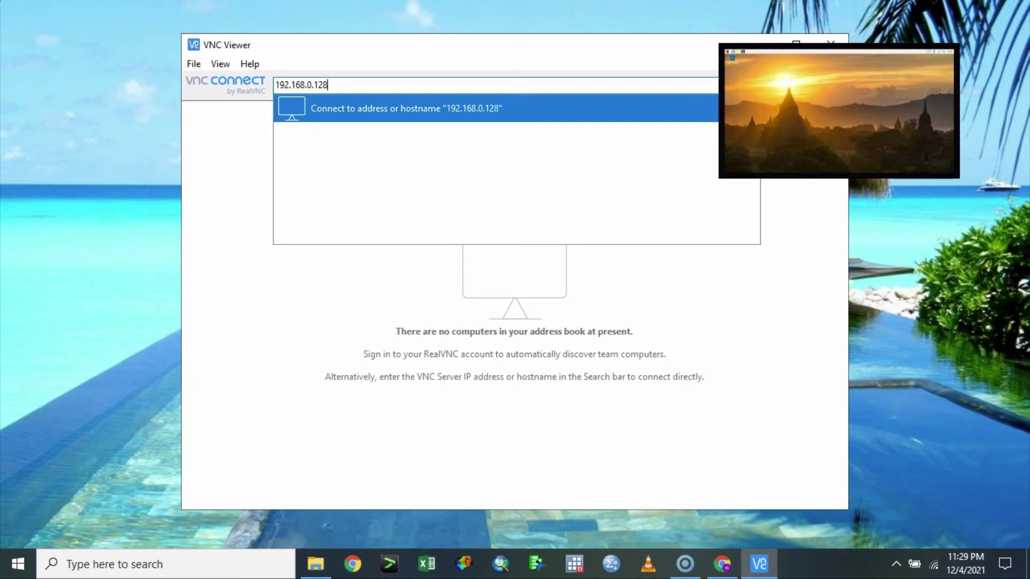
key(Return)
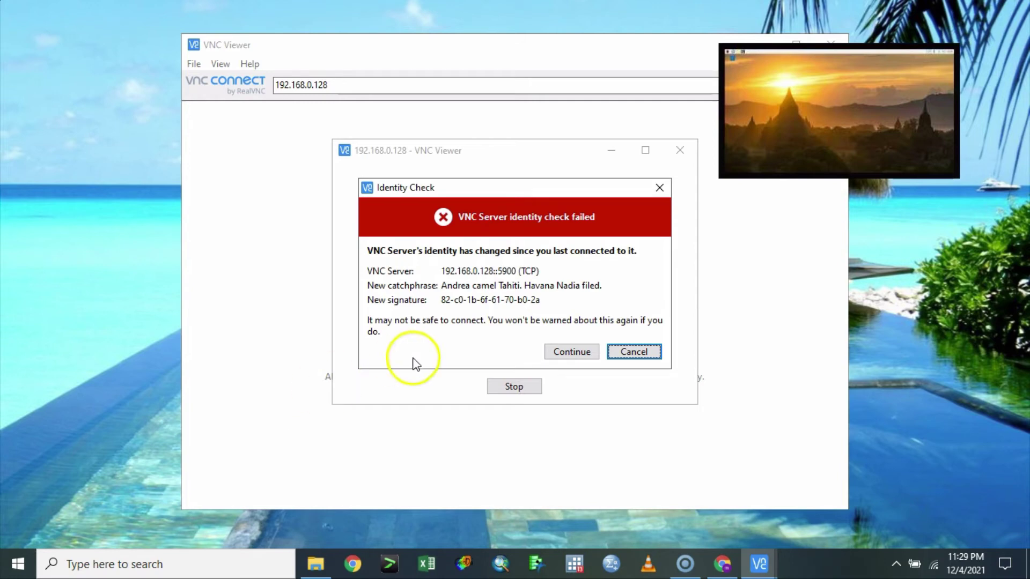
Step: Accept the changed server identity and sign in with the Pi's username and password
click(570, 354)
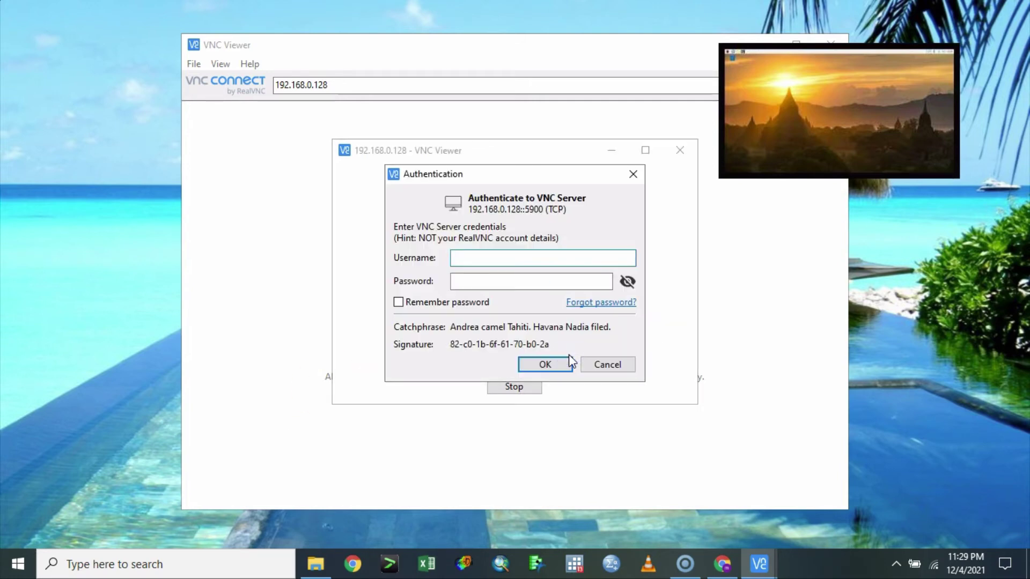
text(pi)
key(Tab)
text(rasp)
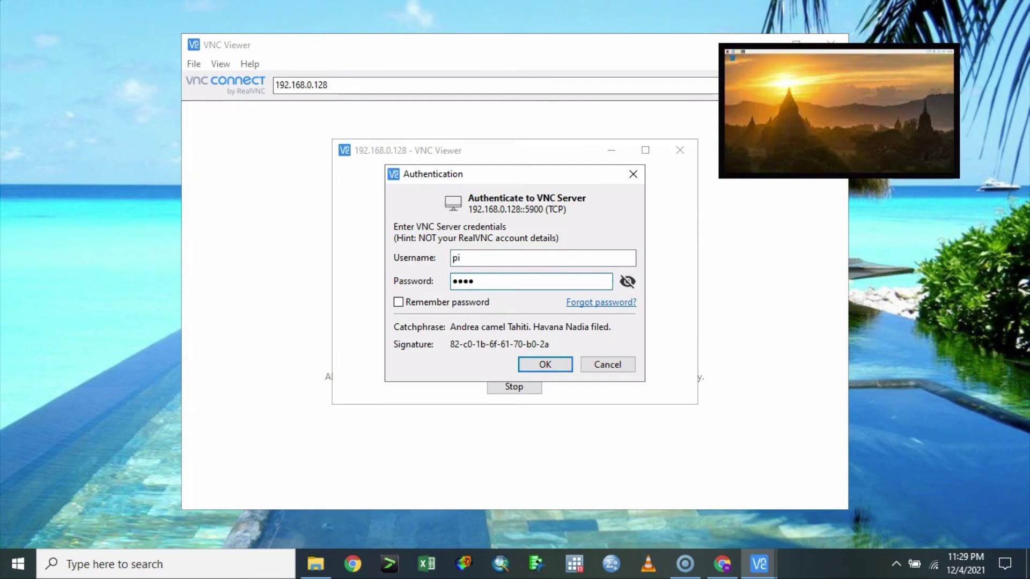
text(berry)
click(546, 365)
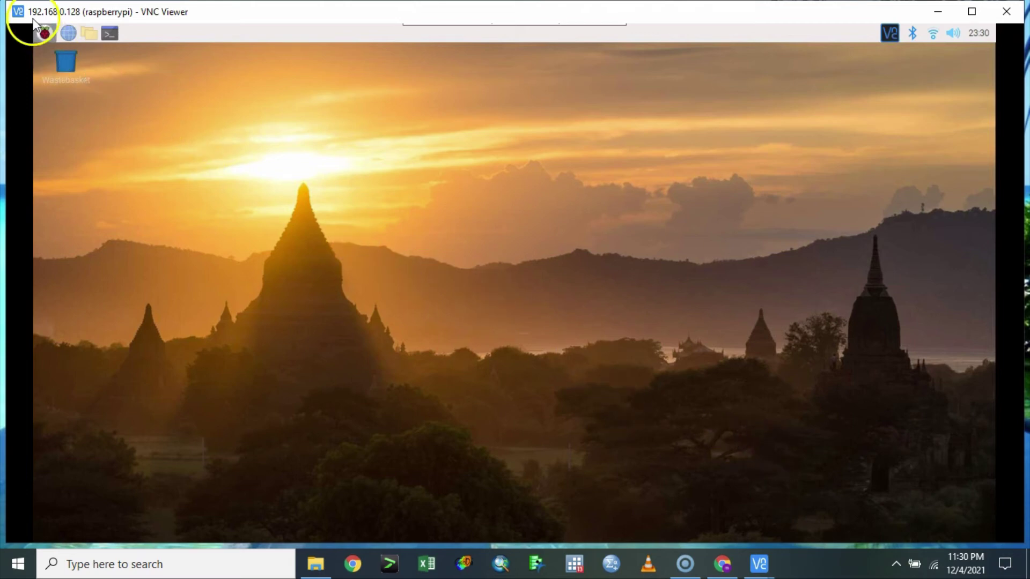
Step: Launch a terminal from the Pi's top-panel Terminal launcher in the VNC session
click(42, 33)
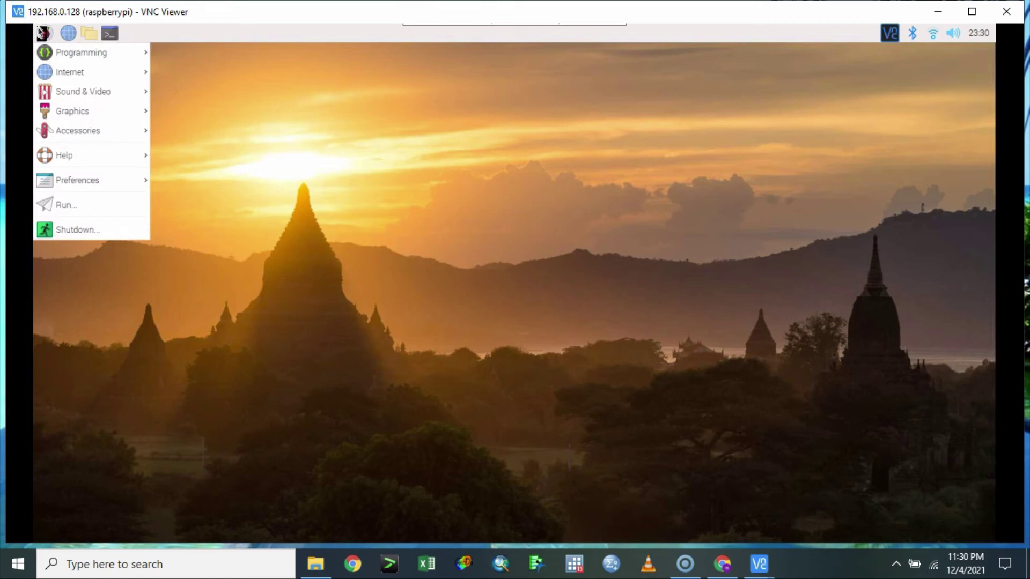
mouse_move(119, 54)
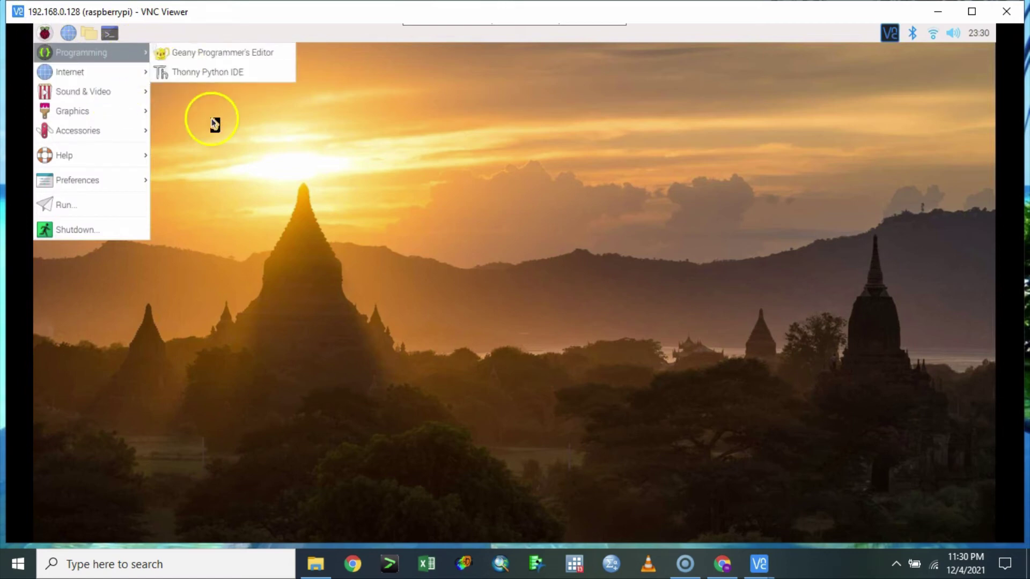
click(112, 33)
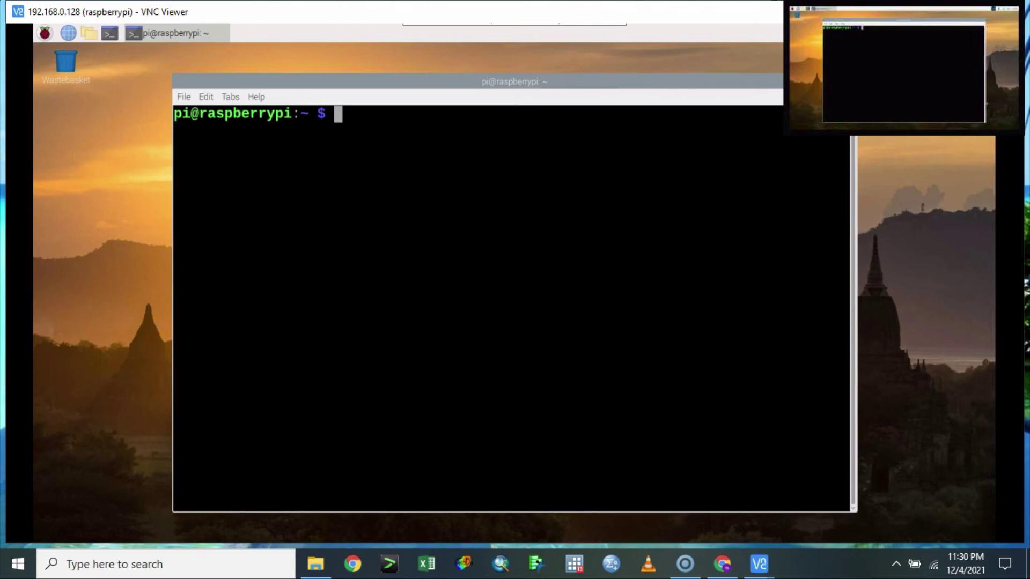
Step: Launch raspi-config with sudo and open the System Options submenu
text(sudo ras)
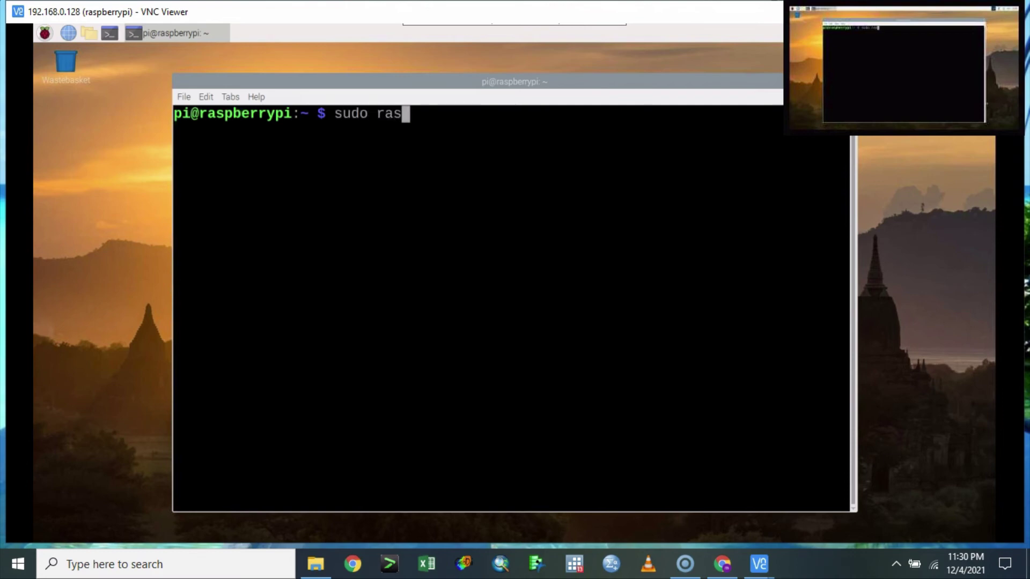
text(pi-co)
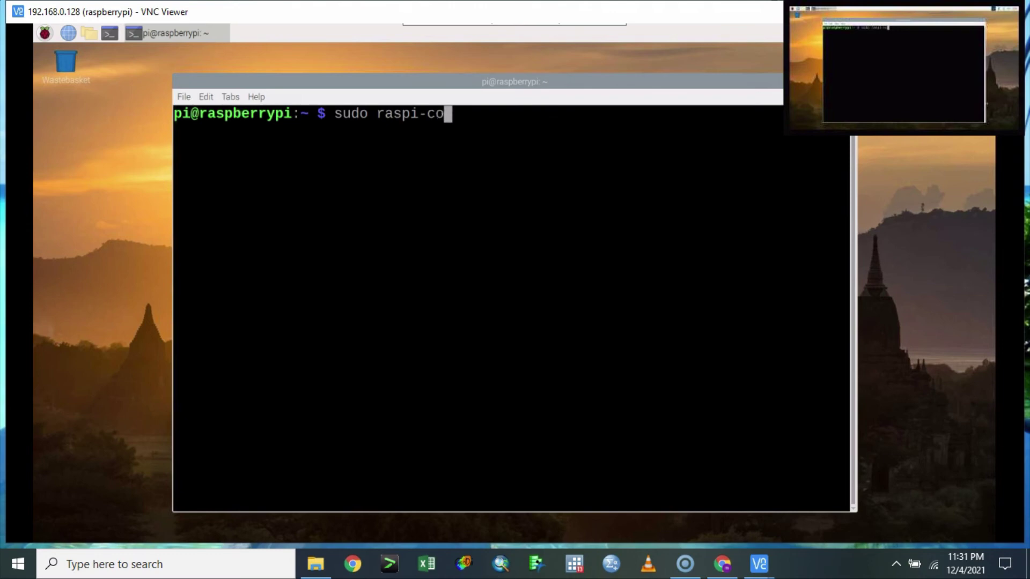
text(nfig)
key(Return)
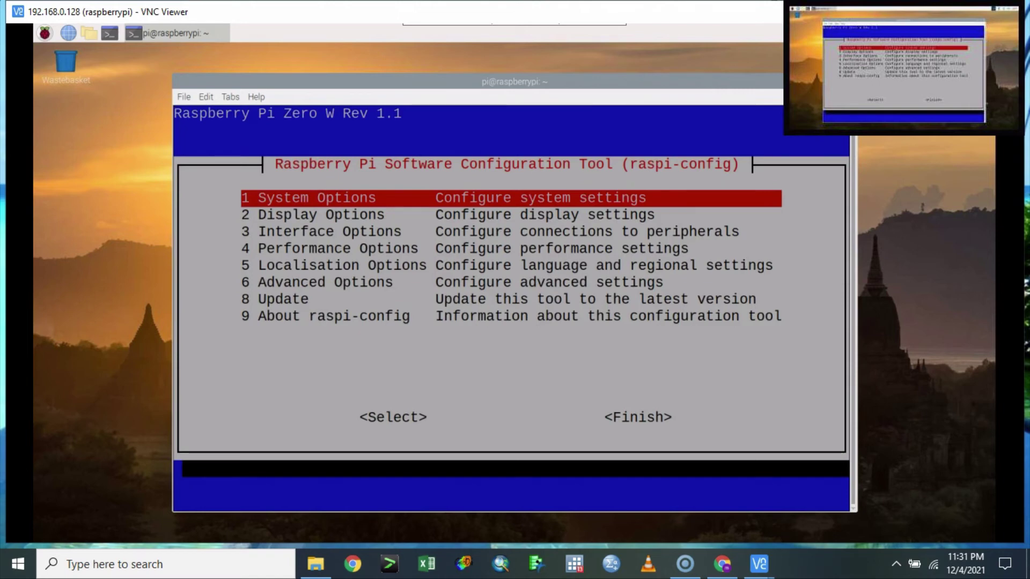
key(Down)
key(Down)
key(Down)
key(Down)
key(Down)
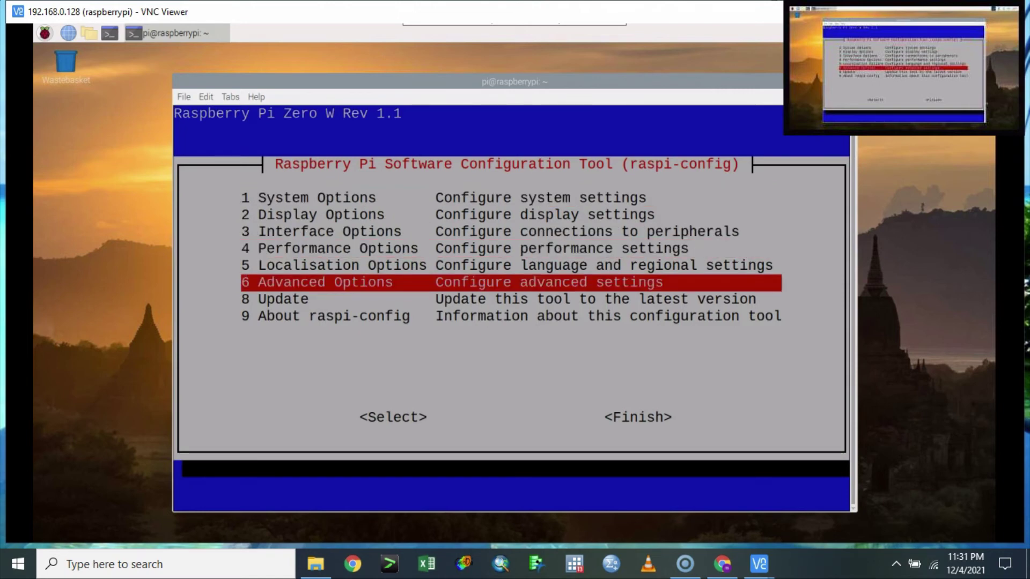
key(Up)
key(Up)
key(Up)
key(Up)
key(Up)
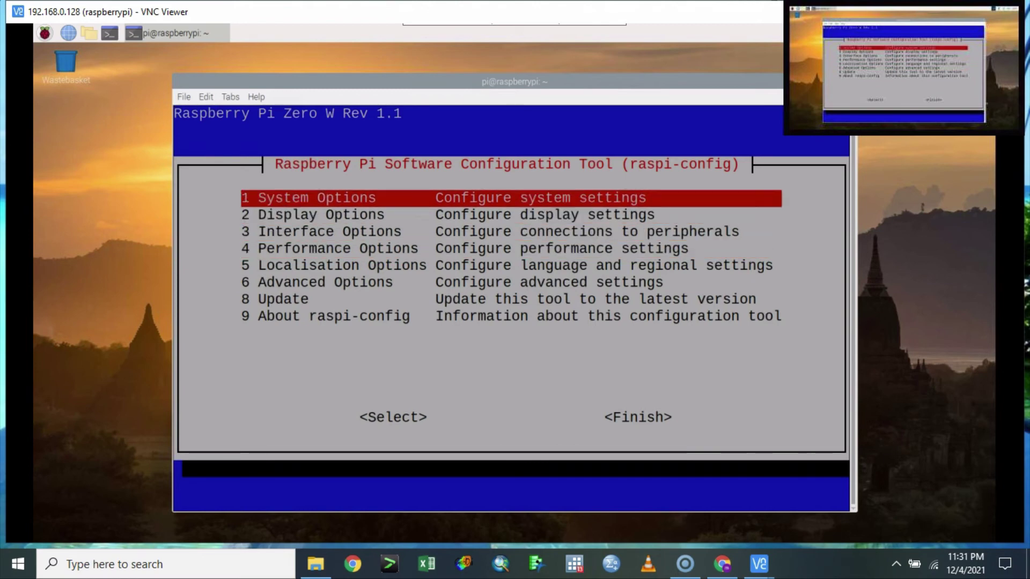
key(Return)
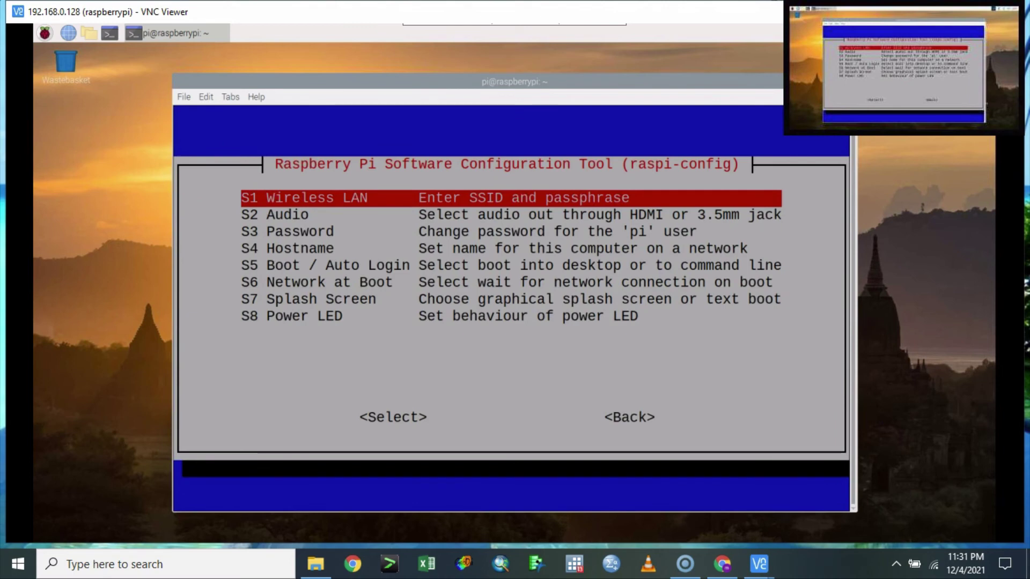
Step: Open the Wireless LAN SSID prompt and cancel it without entering a network name
key(Down)
key(Down)
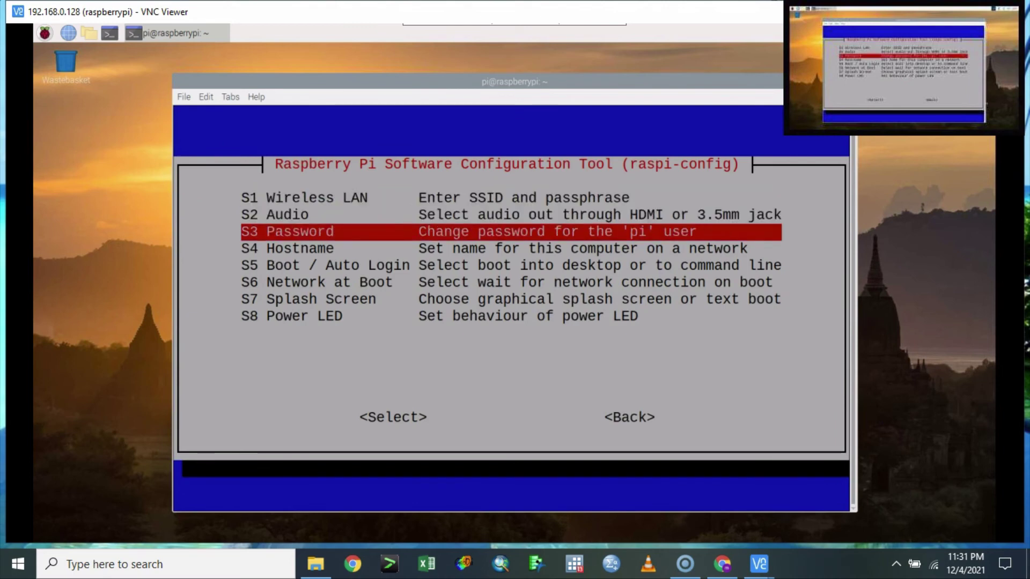
key(Up)
key(Up)
key(Return)
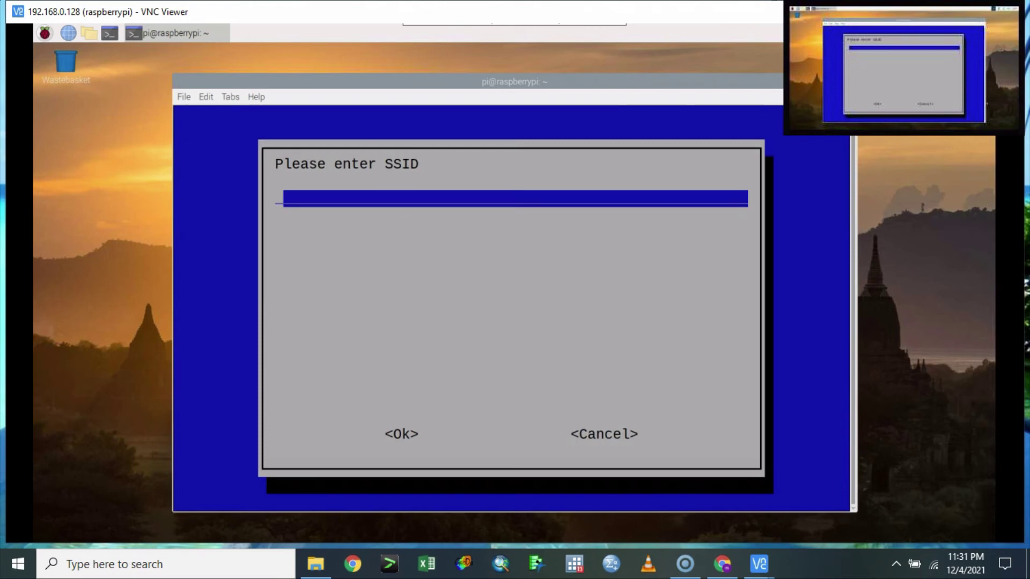
key(Tab)
key(Tab)
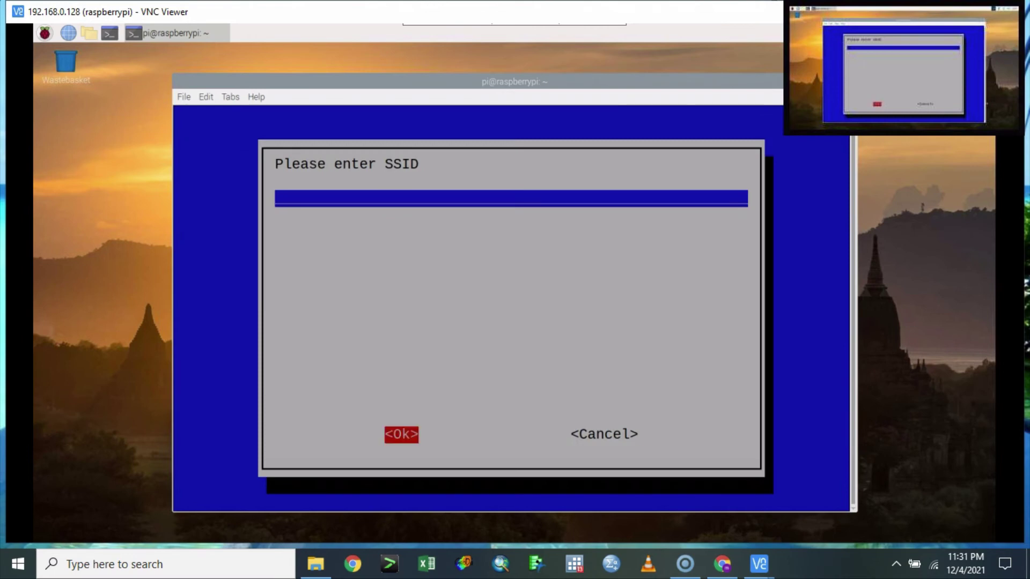
key(Return)
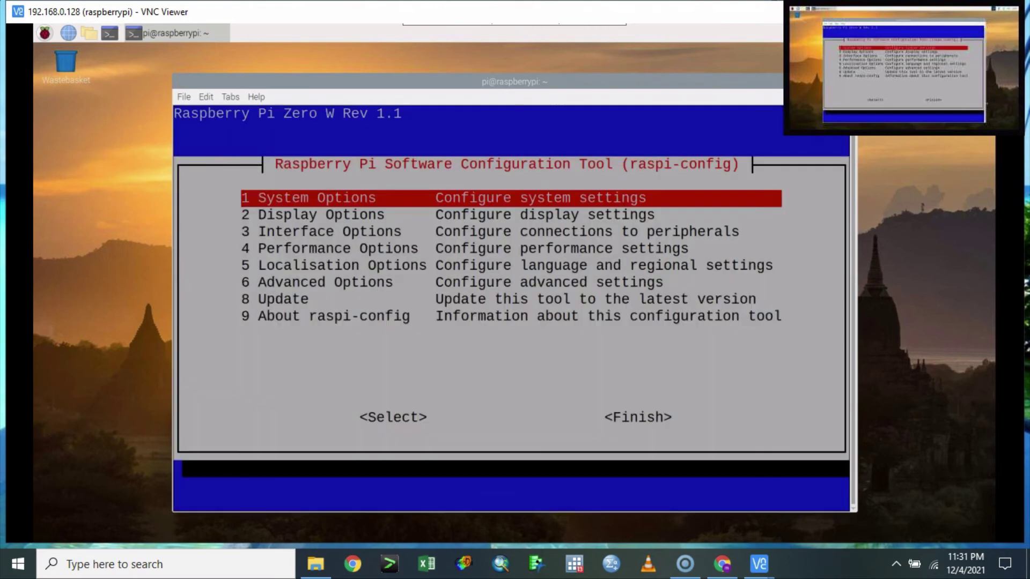
Step: View the About raspi-config information, dismiss it, and leave the menu list
key(Down)
key(Down)
key(Down)
key(Down)
key(Down)
key(Down)
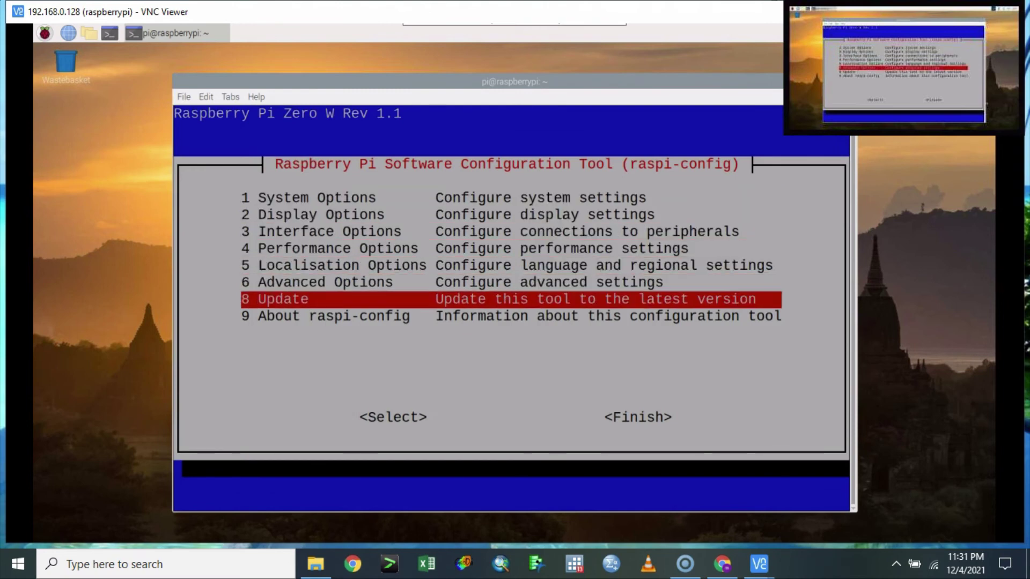
key(Down)
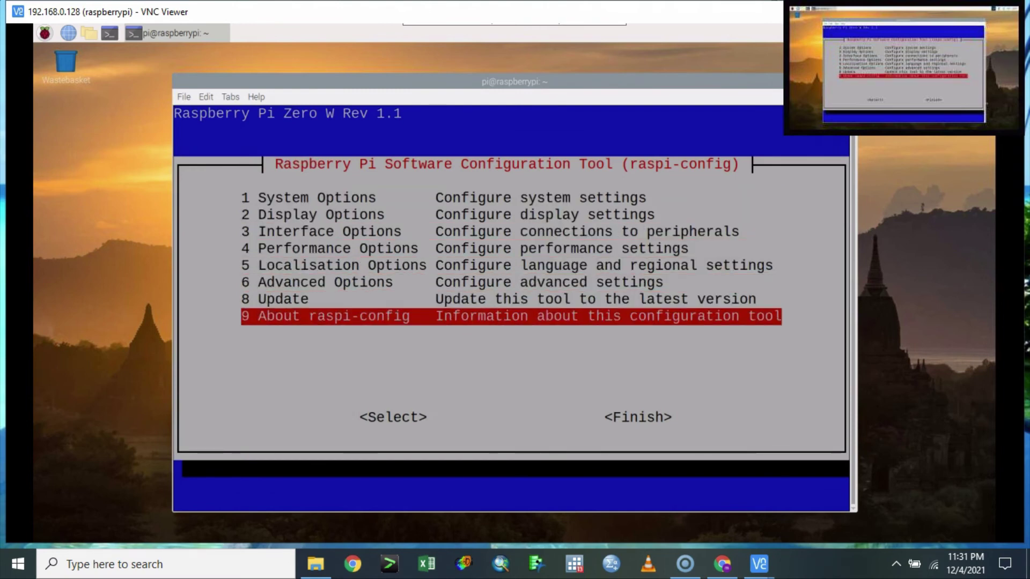
key(Return)
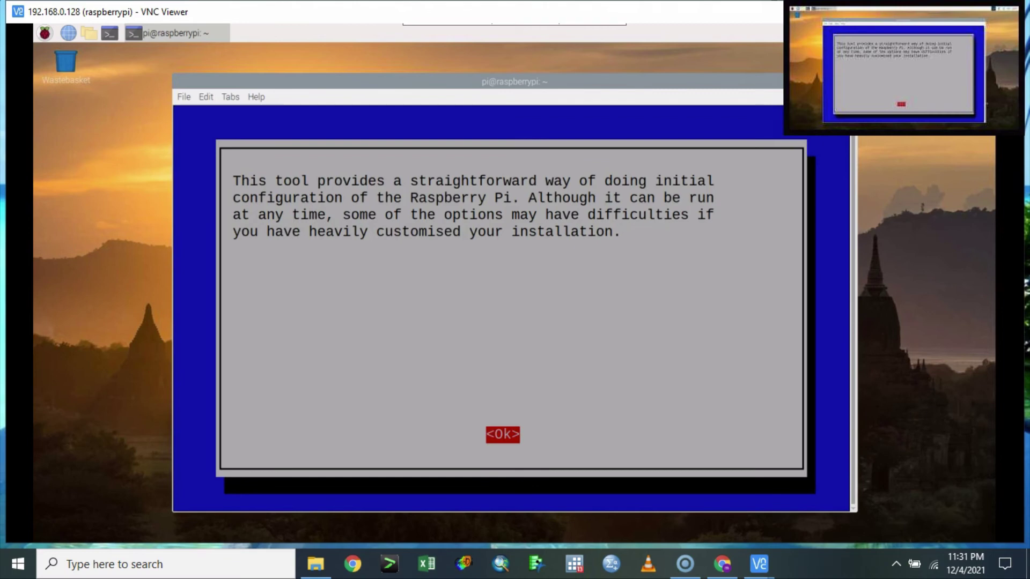
key(Return)
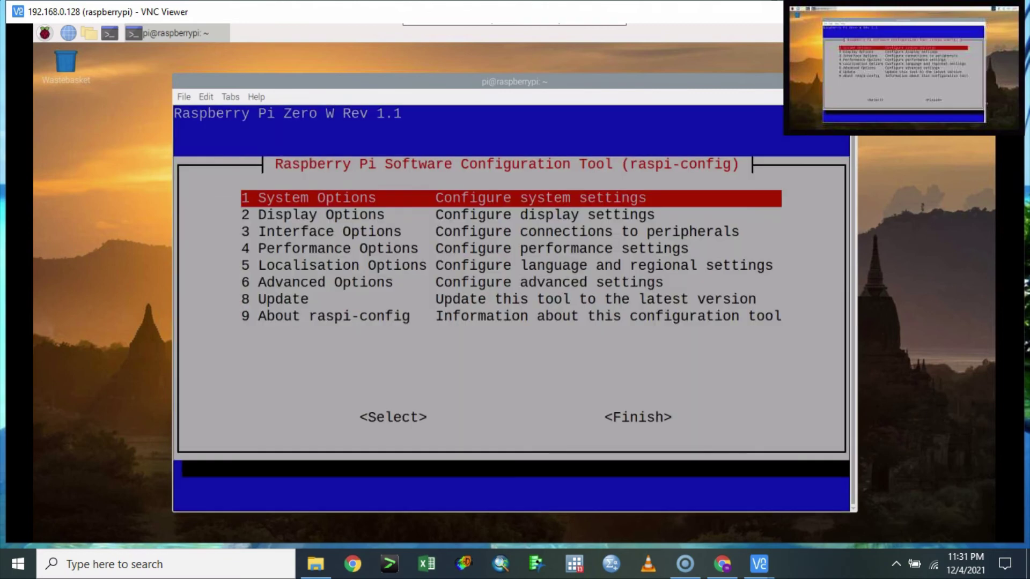
key(Down)
key(Down)
key(Down)
key(Down)
key(Down)
key(Down)
key(Down)
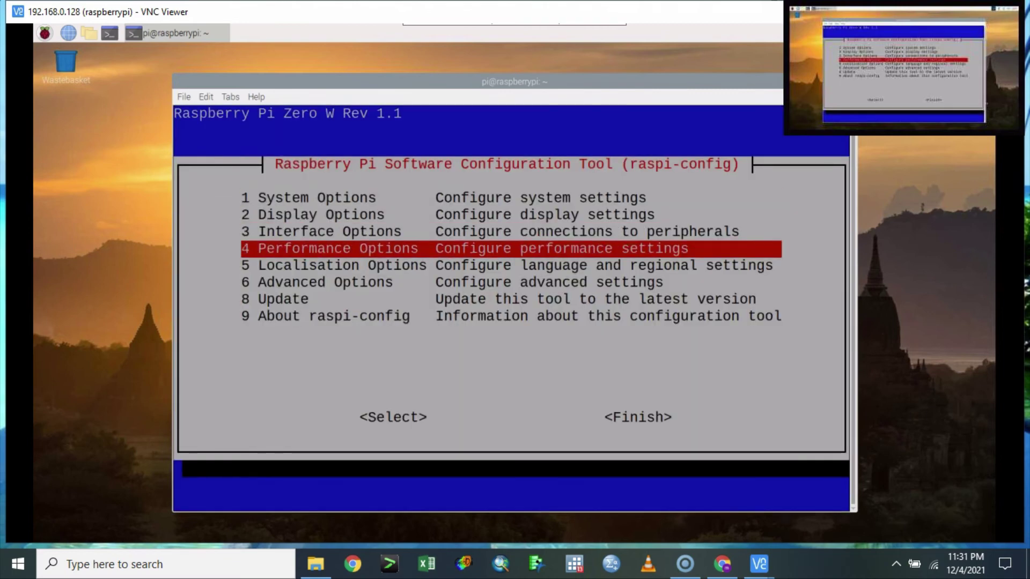
key(Tab)
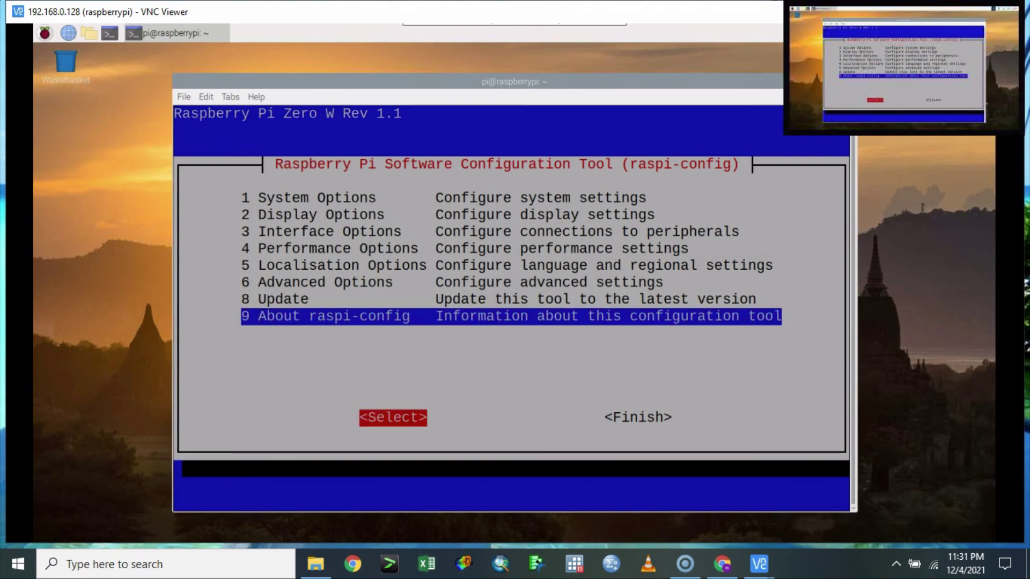
key(Tab)
Step: Quit raspi-config with Finish, returning to the terminal's shell prompt
key(Return)
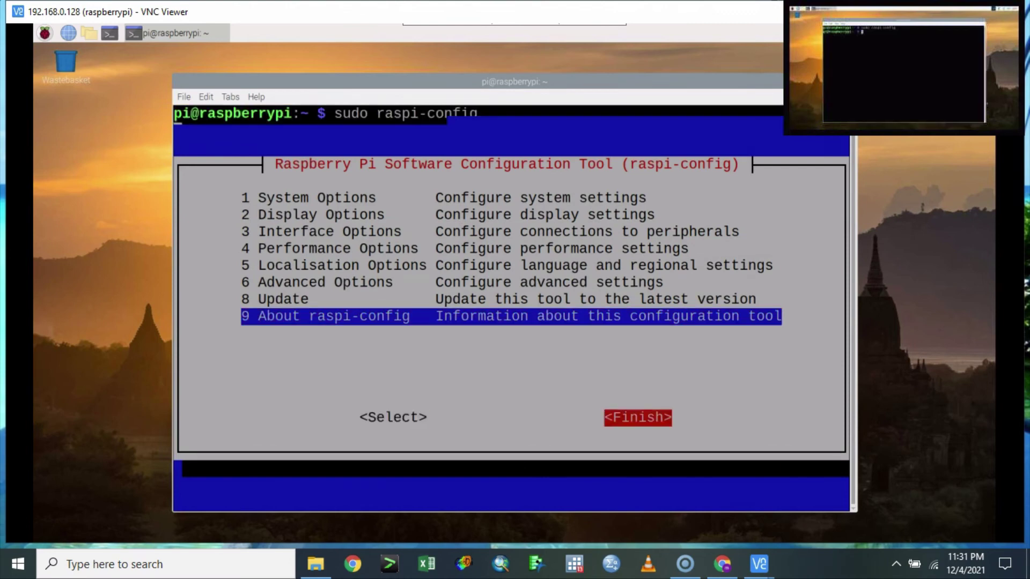